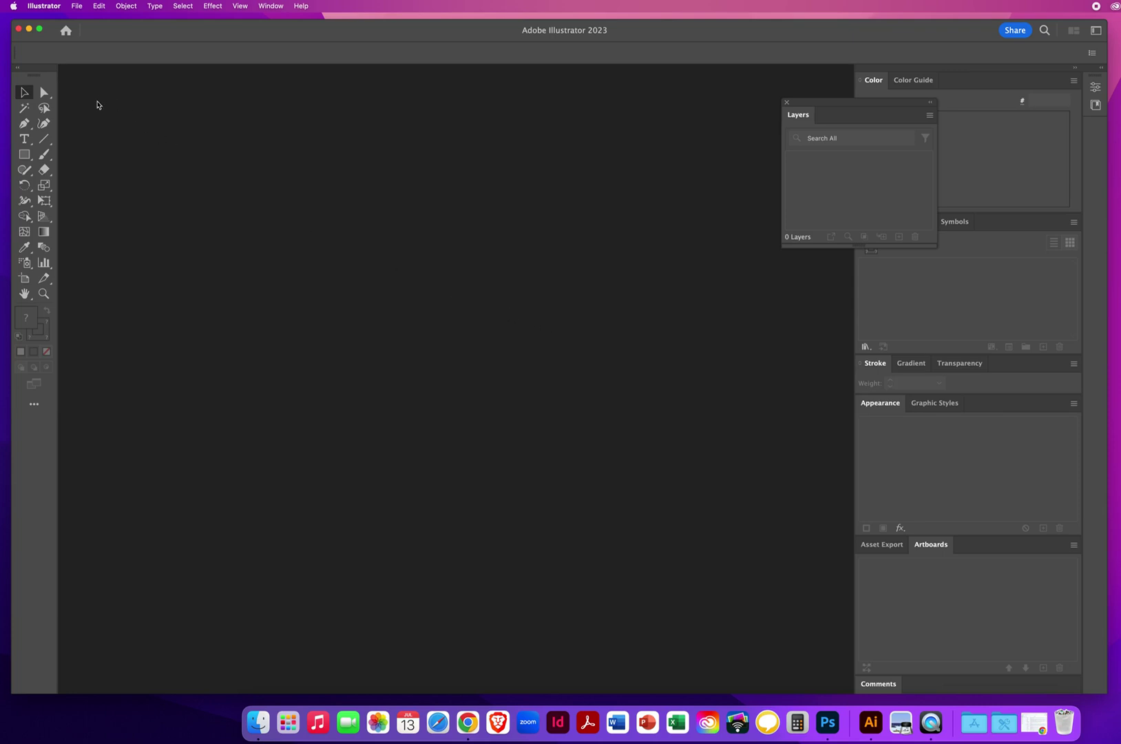
# Step: Browse the Illustrator and Edit menus for the General preferences command
pyautogui.click(42, 7)
pyautogui.moveTo(40, 39)
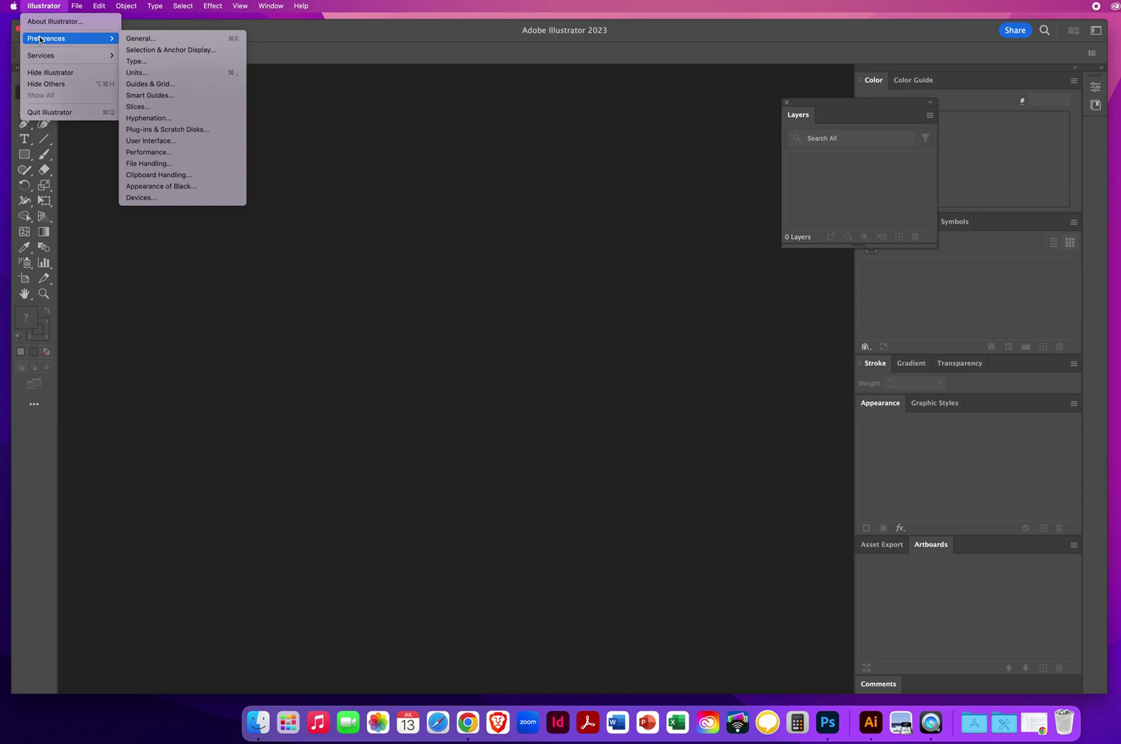
pyautogui.click(99, 6)
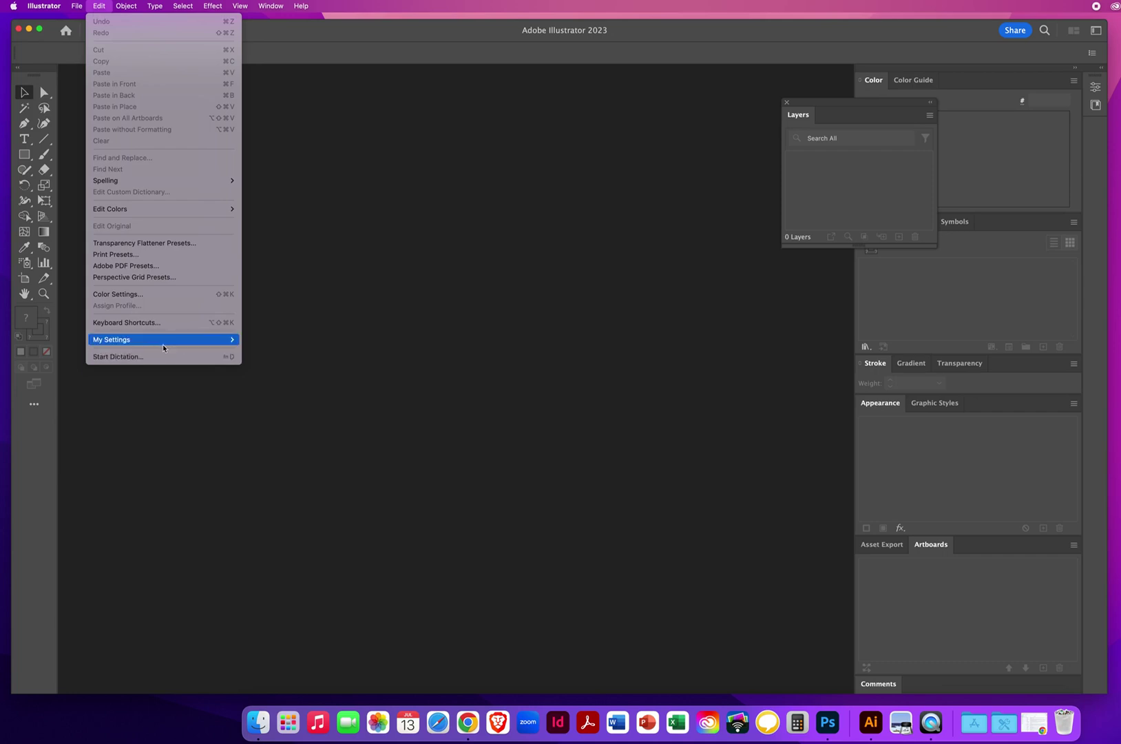
# Step: Open General preferences and replace the Keyboard Increment value with .0139
pyautogui.moveTo(49, 3)
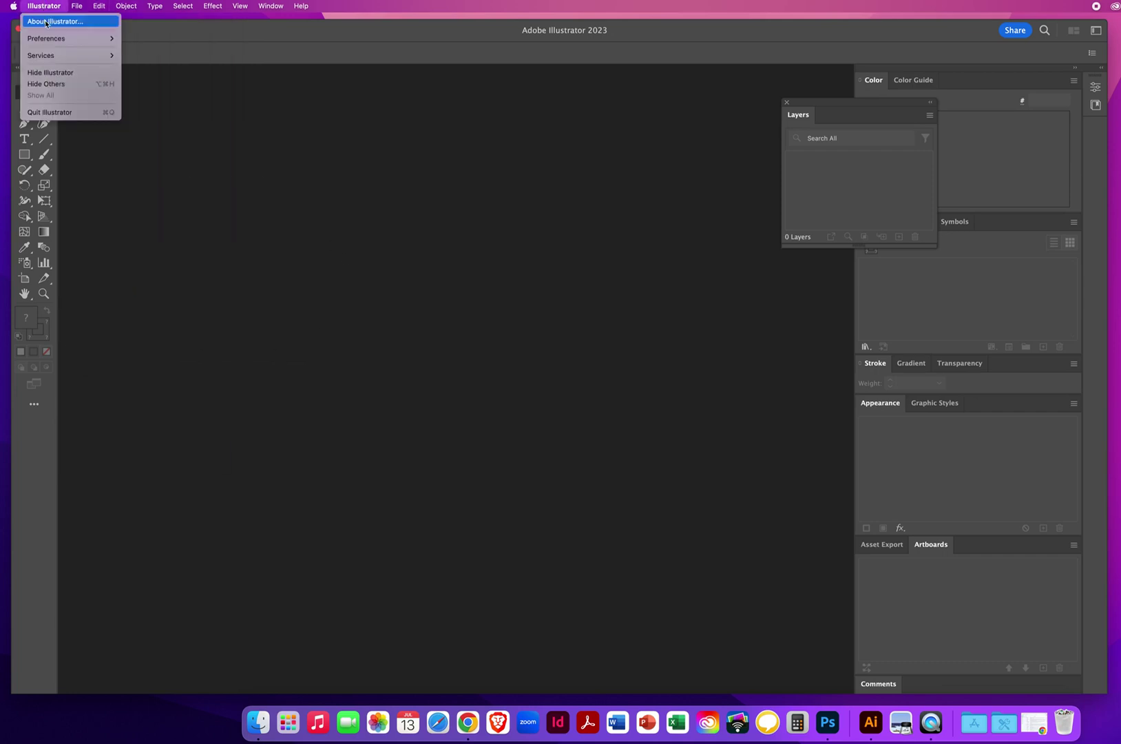
pyautogui.click(551, 356)
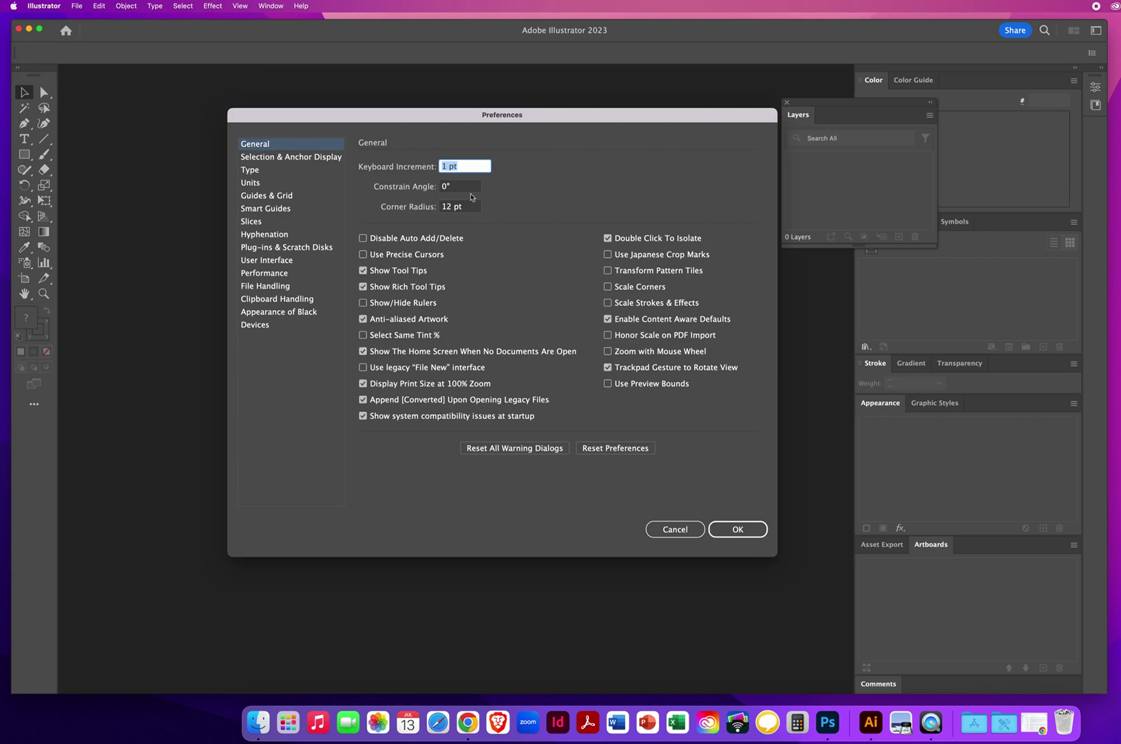
pyautogui.moveTo(406, 114); pyautogui.dragTo(337, 114)
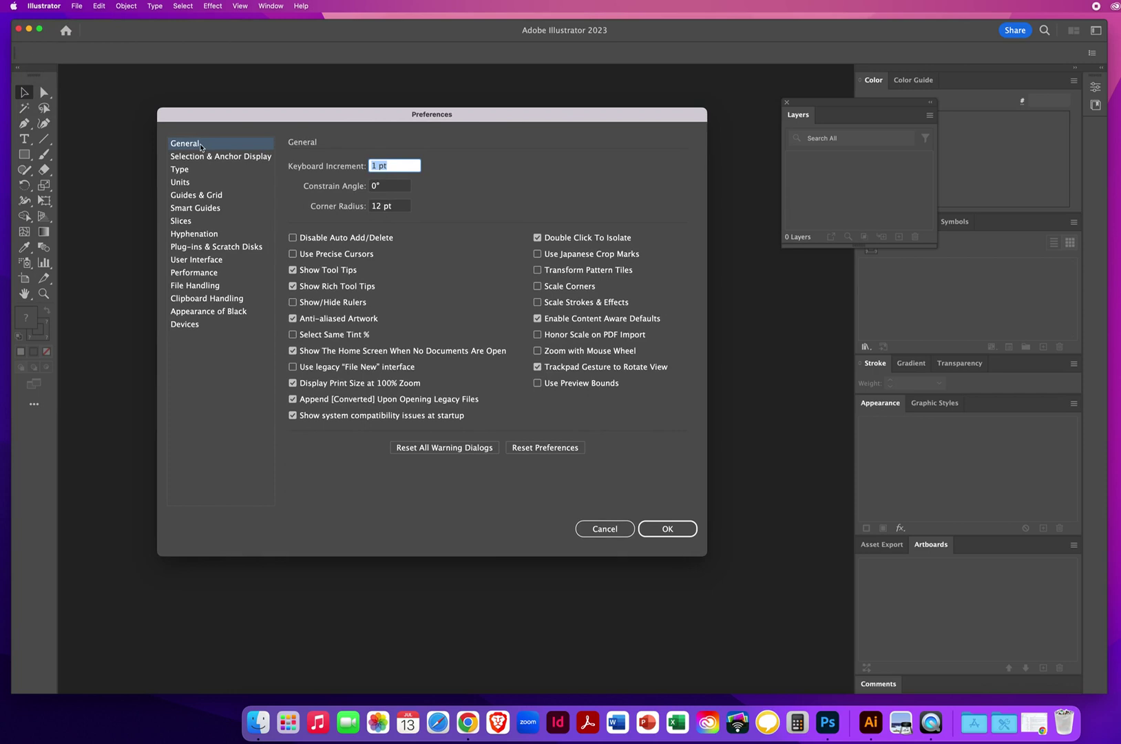
pyautogui.click(395, 165)
pyautogui.moveTo(394, 166); pyautogui.dragTo(340, 166)
pyautogui.write('.0139')
# Step: Apply the .0139 increment, then reopen General preferences to confirm it reads 0.0139 pt
pyautogui.press('Return')
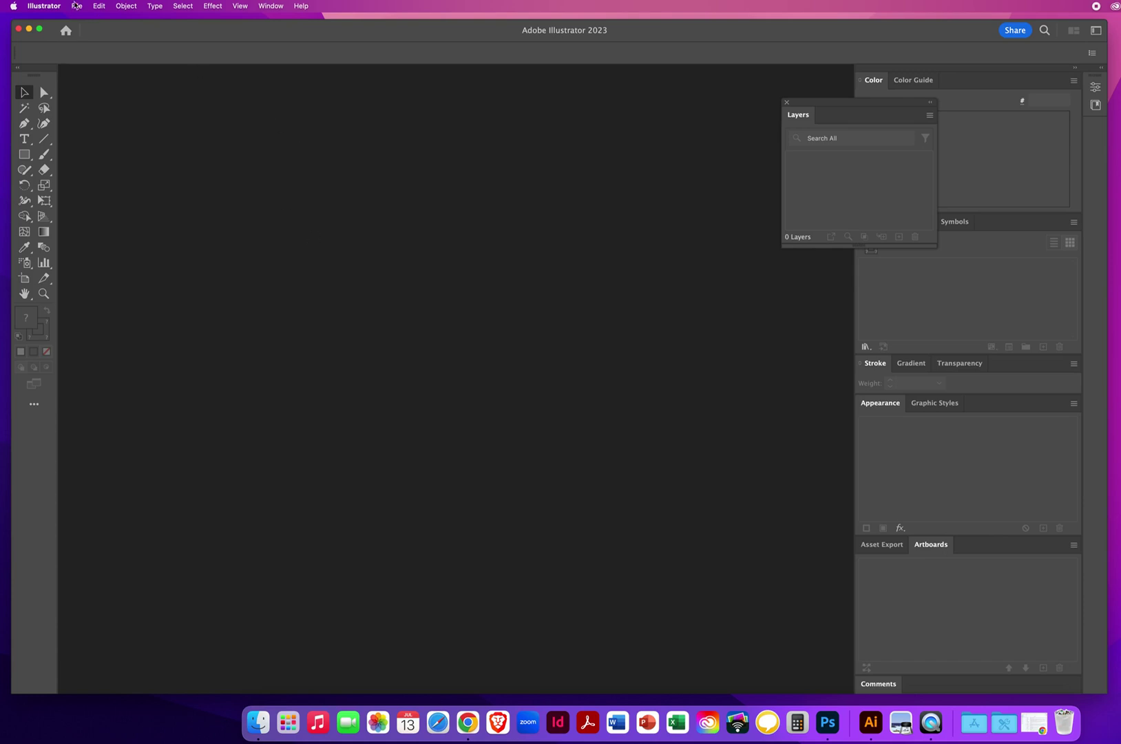
pyautogui.click(52, 5)
pyautogui.moveTo(46, 42)
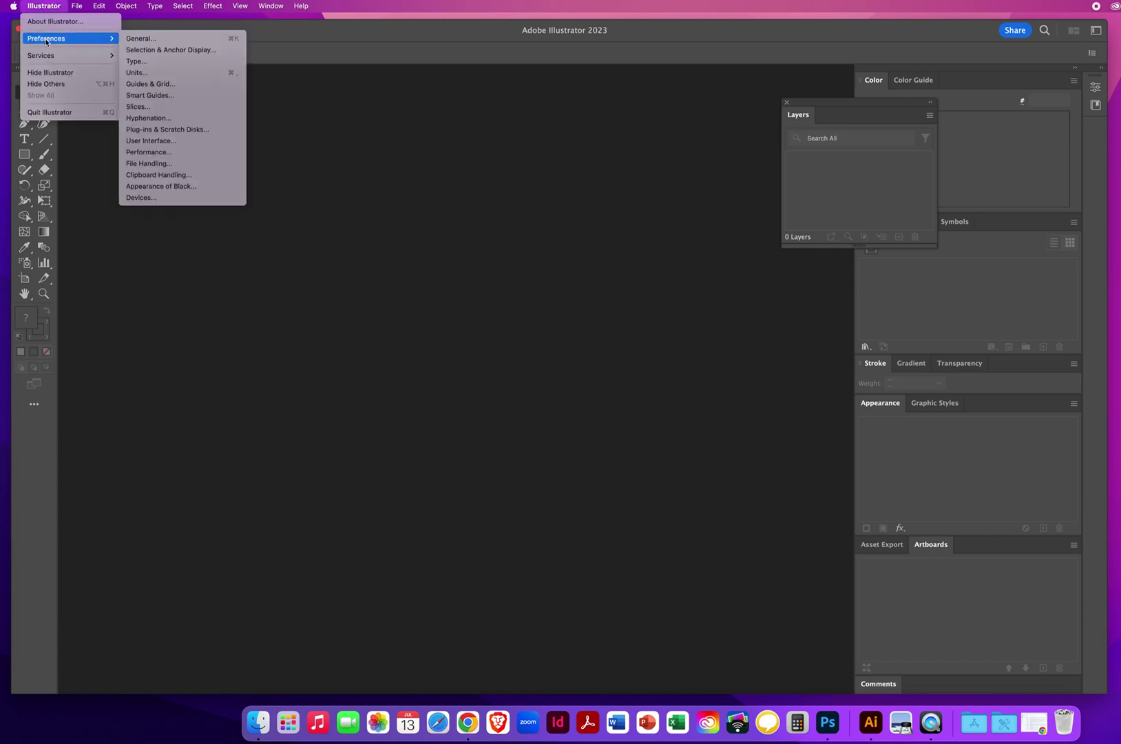
pyautogui.click(151, 43)
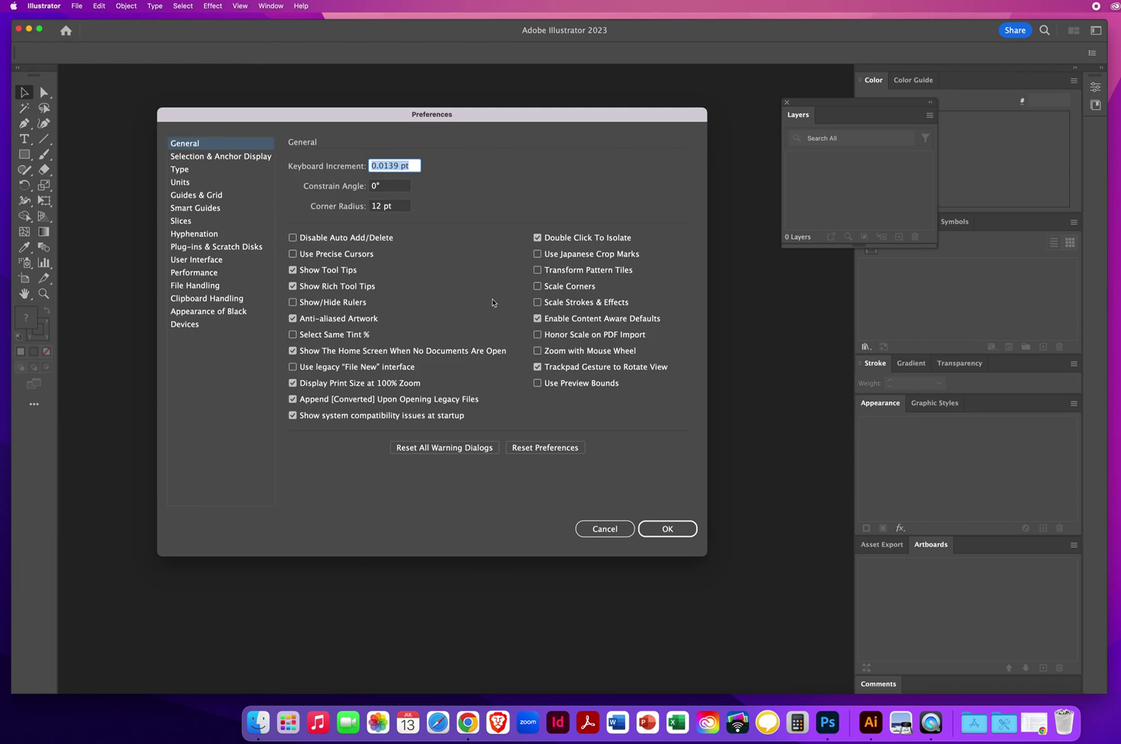
pyautogui.click(393, 187)
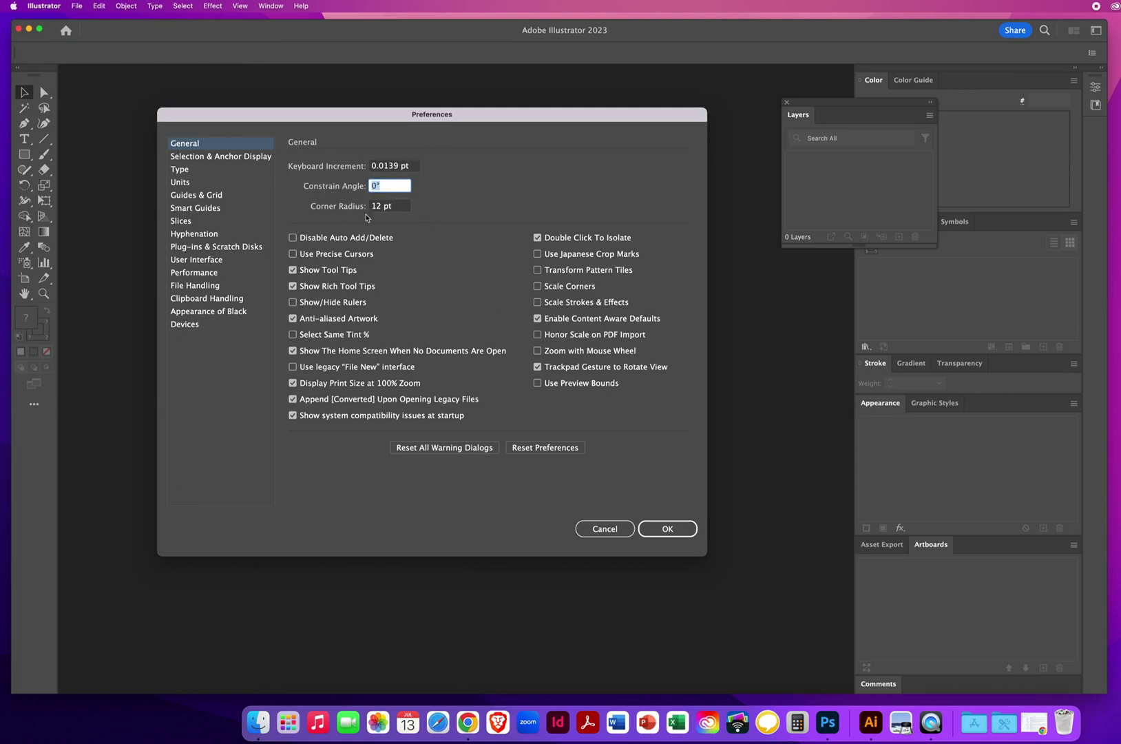
pyautogui.click(398, 207)
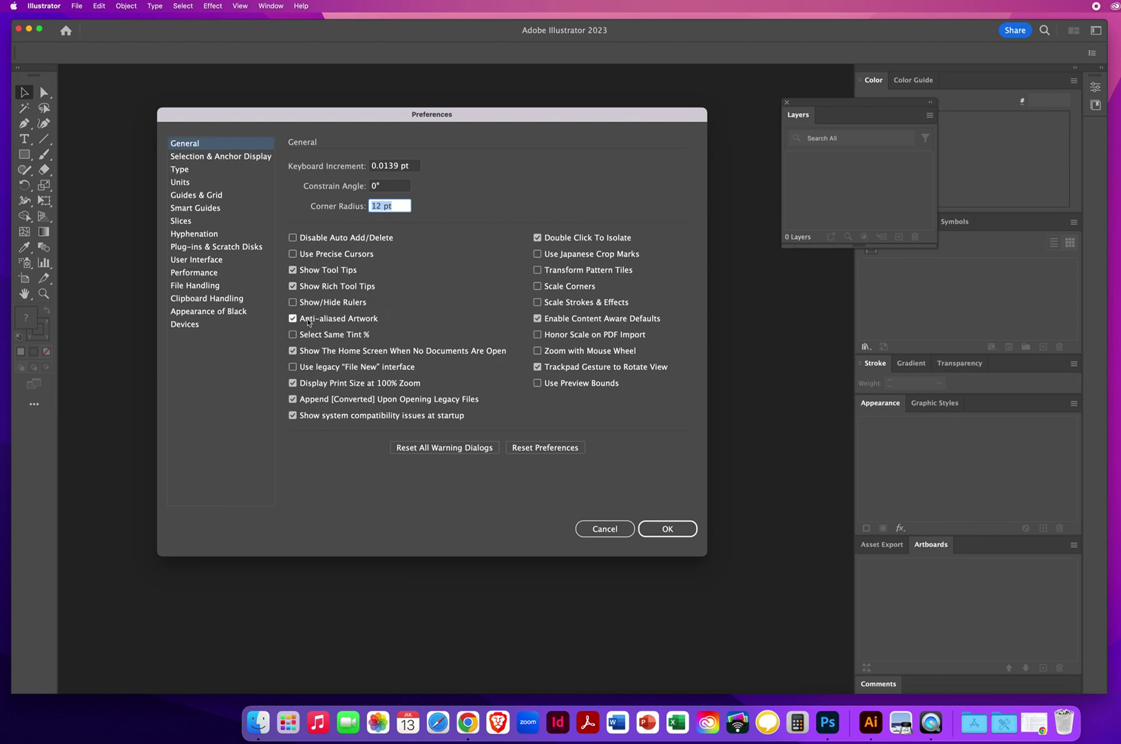
pyautogui.click(373, 320)
pyautogui.click(351, 318)
# Step: Uncheck Double Click To Isolate on the General preferences page
pyautogui.moveTo(313, 407); pyautogui.dragTo(398, 405)
pyautogui.click(539, 239)
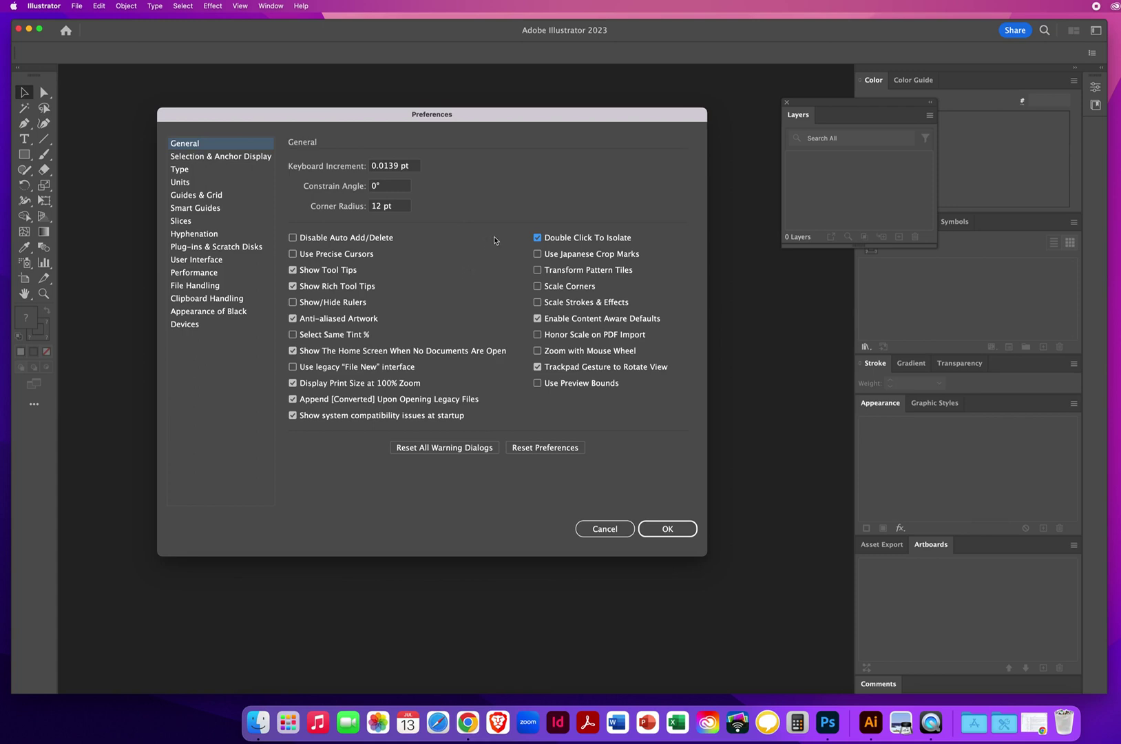
# Step: Keep Double Click To Isolate off and enable Transform Pattern Tiles, Scale Corners, Scale Strokes & Effects
pyautogui.click(538, 239)
pyautogui.click(538, 270)
pyautogui.click(537, 288)
pyautogui.click(538, 303)
# Step: Enable Honor Scale on PDF Import and Use Preview Bounds; disable Trackpad Gesture to Rotate View
pyautogui.click(537, 334)
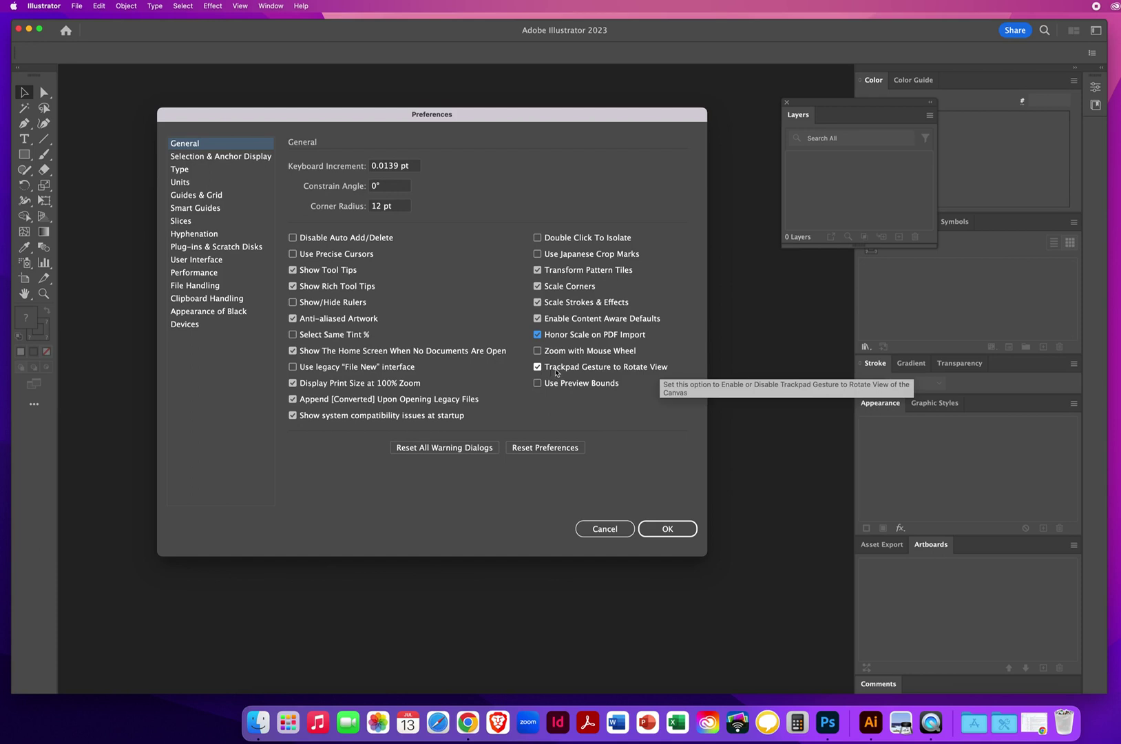
pyautogui.click(540, 370)
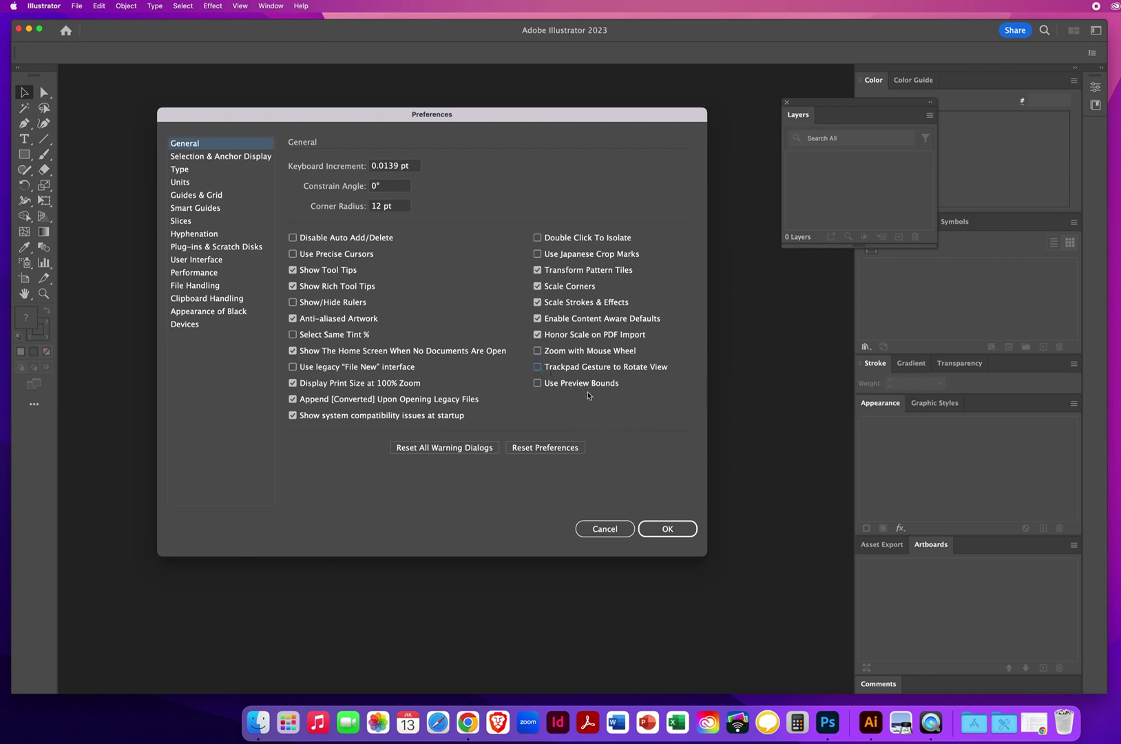
pyautogui.click(538, 384)
# Step: On Selection & Anchor Display, enlarge the anchor and handle size, keeping the original handle style
pyautogui.click(186, 158)
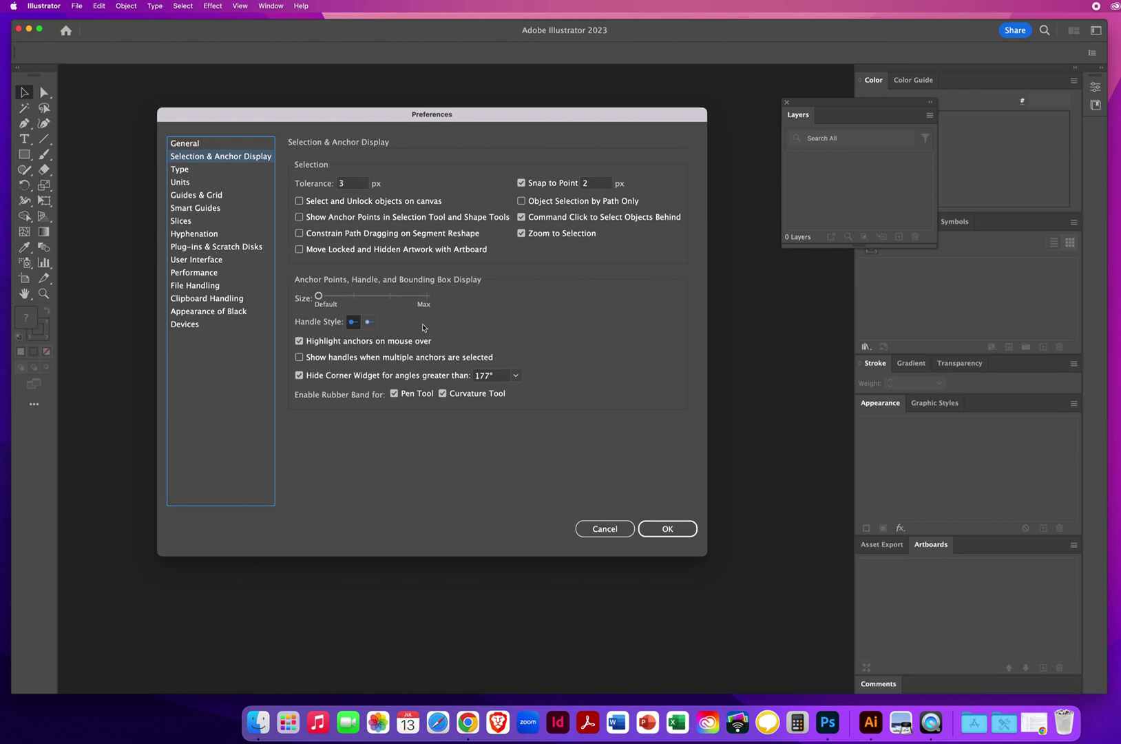
pyautogui.moveTo(319, 296)
pyautogui.mouseDown()
pyautogui.moveTo(433, 301)
pyautogui.moveTo(310, 300)
pyautogui.mouseUp()
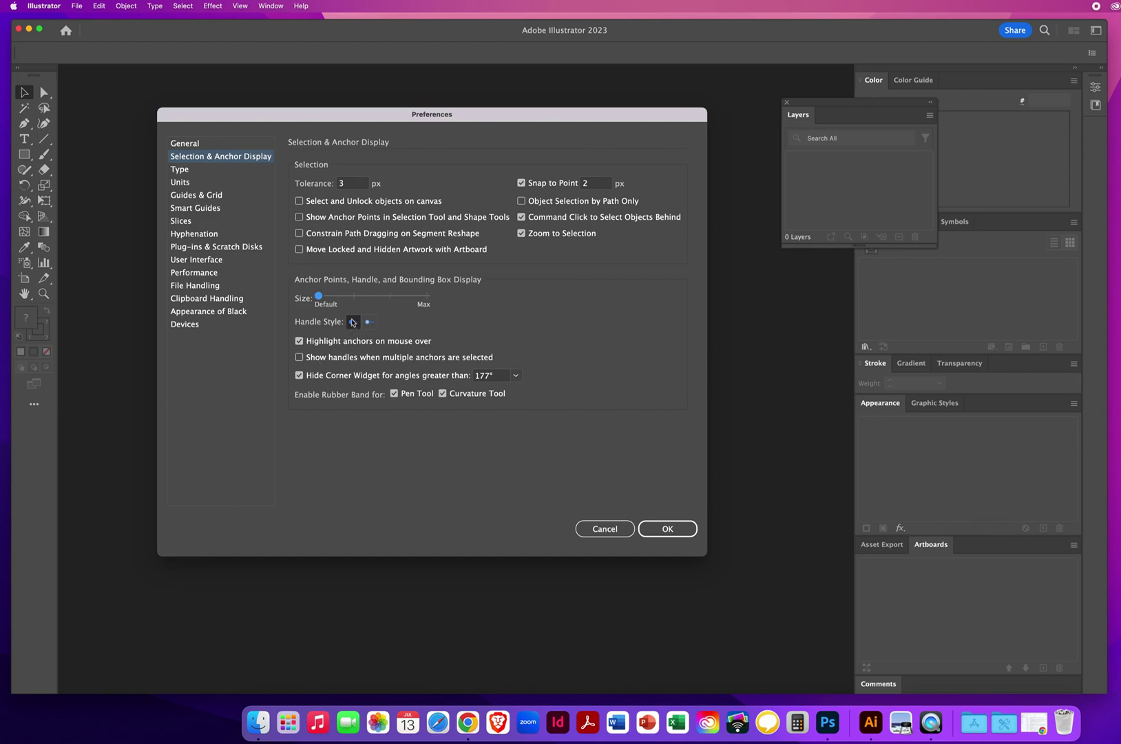
pyautogui.click(370, 321)
pyautogui.click(352, 323)
pyautogui.click(353, 324)
# Step: Show handles for multiple selected anchors and disable rubber band for Pen and Curvature tools
pyautogui.click(299, 358)
pyautogui.click(394, 393)
pyautogui.click(443, 394)
# Step: On the Type page, uncheck automatic bulleted/numbered lists, Show Character Alternates, and placeholder text
pyautogui.click(193, 170)
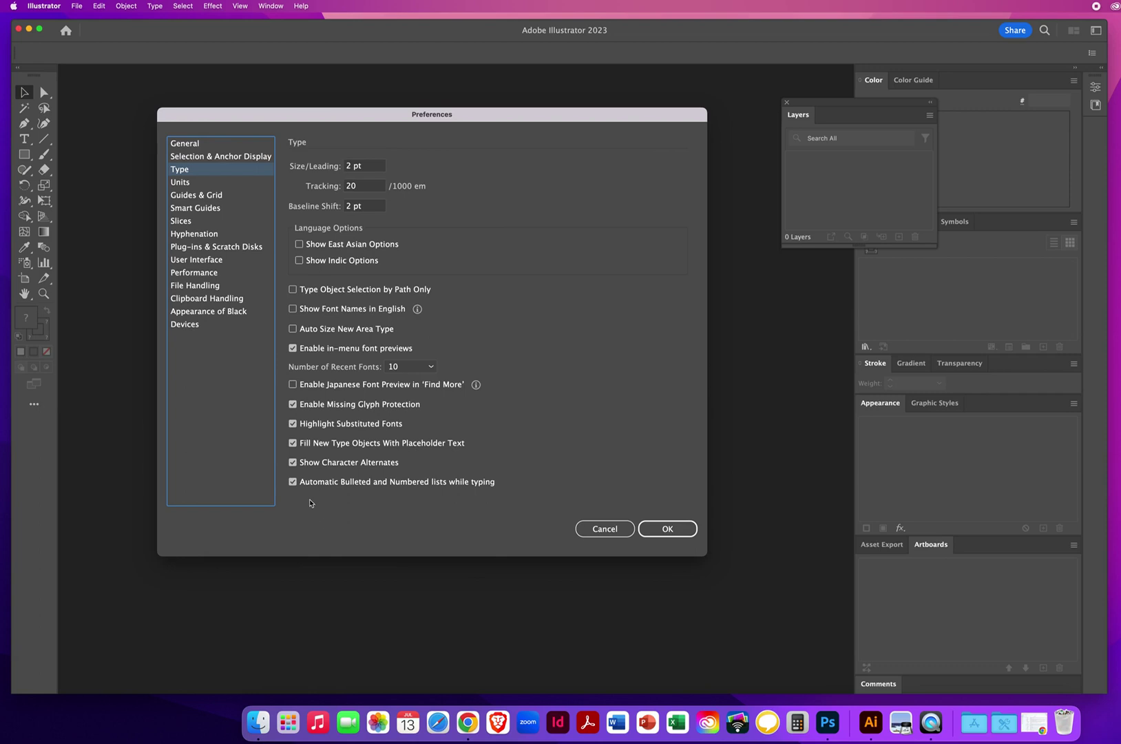
pyautogui.click(293, 482)
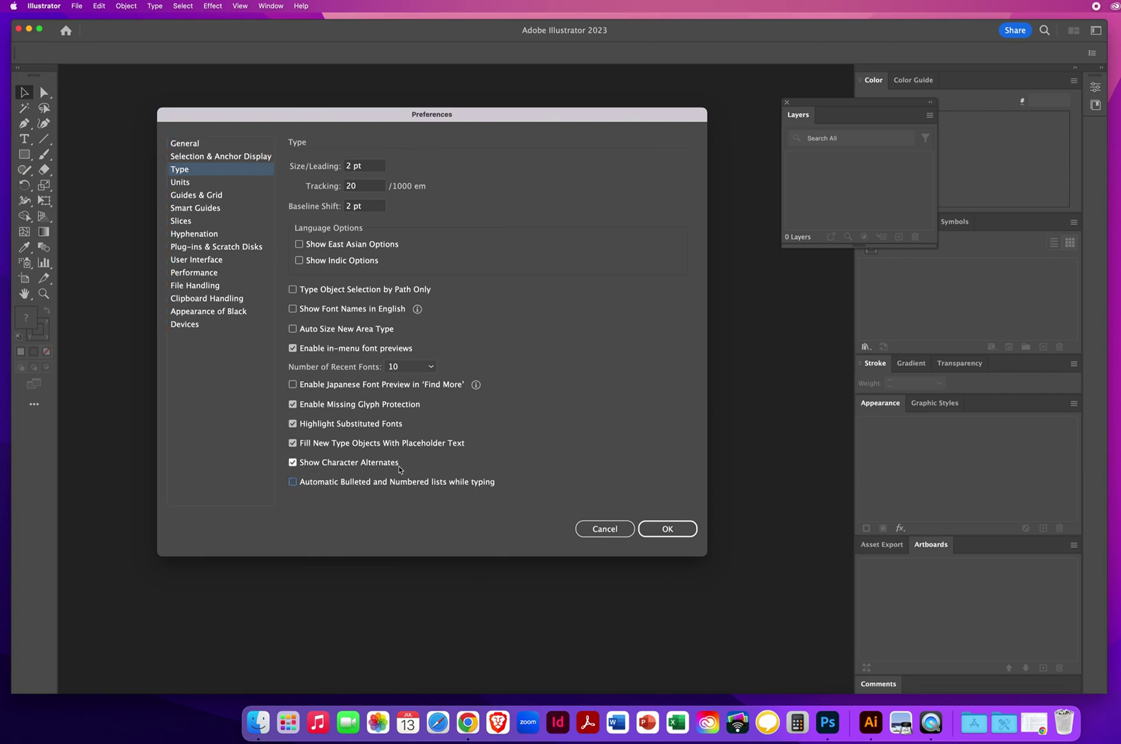
pyautogui.click(293, 463)
pyautogui.click(293, 443)
pyautogui.click(197, 185)
pyautogui.click(386, 167)
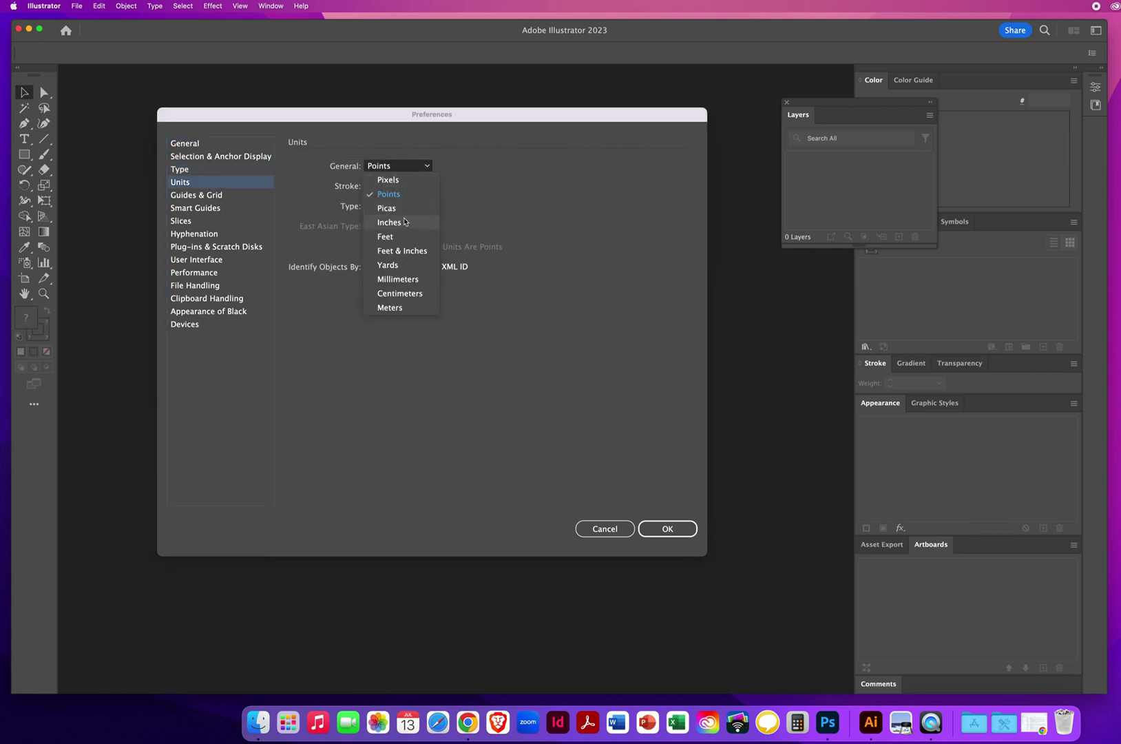
pyautogui.click(402, 224)
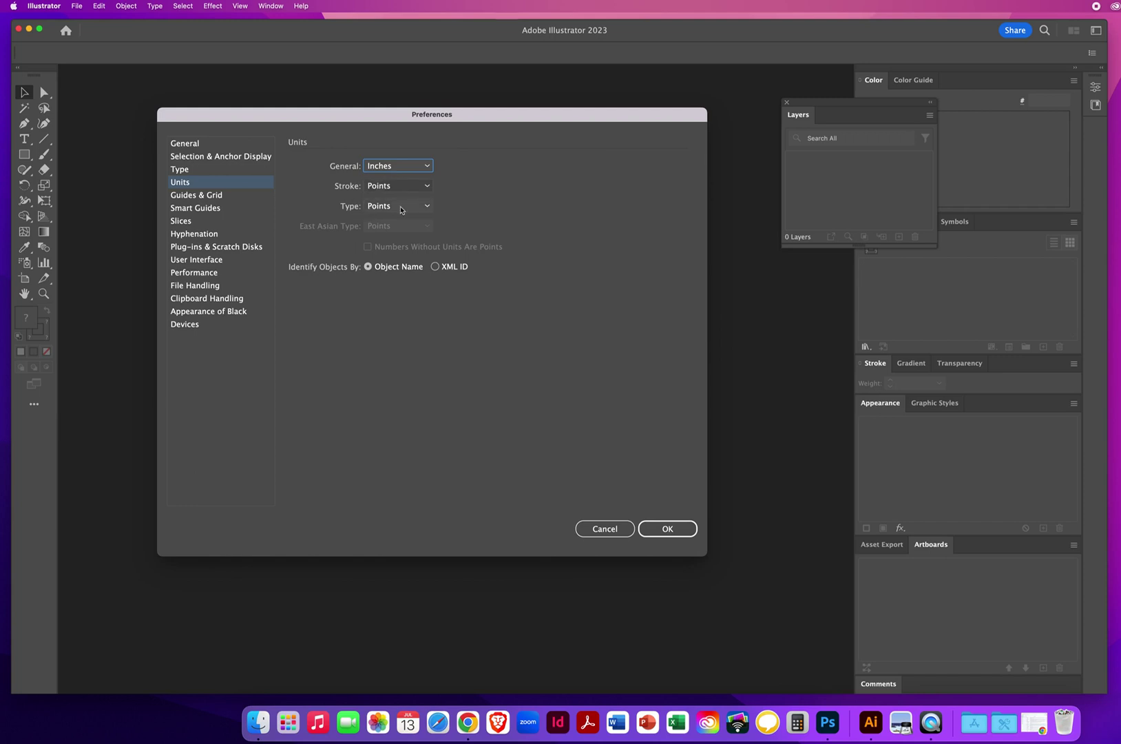
# Step: On Guides & Grid, set Guides color to Light Red and keep Grid color Custom
pyautogui.click(232, 198)
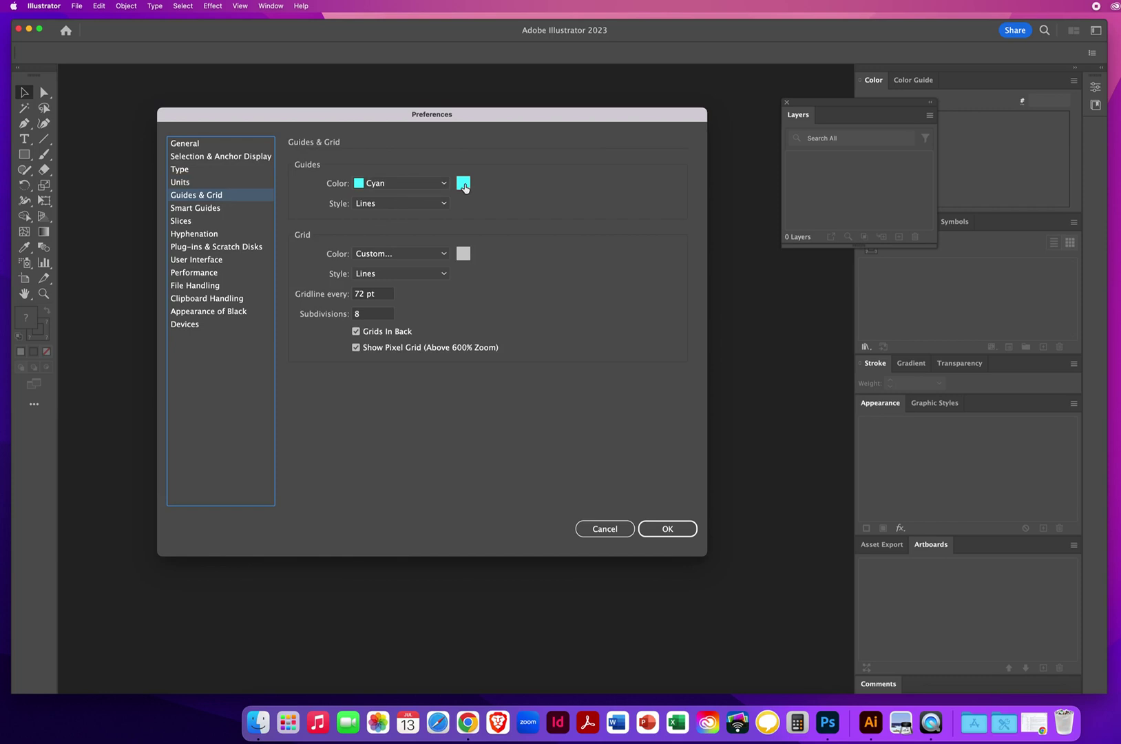
pyautogui.click(394, 185)
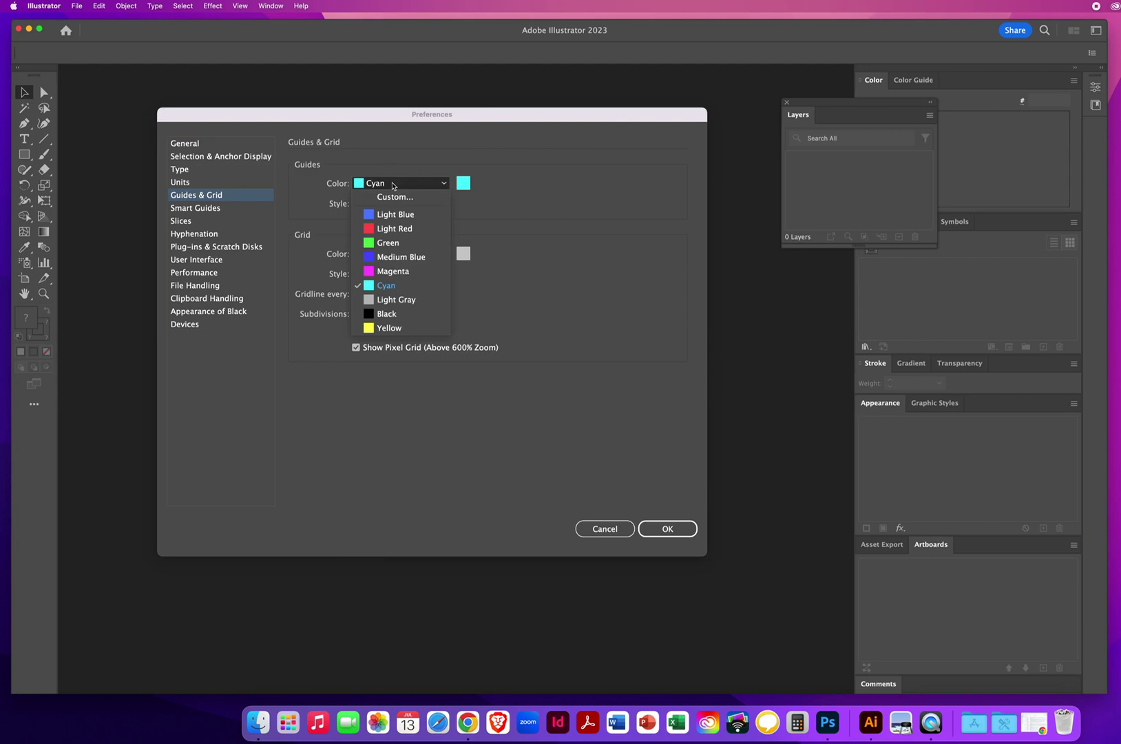
pyautogui.click(389, 229)
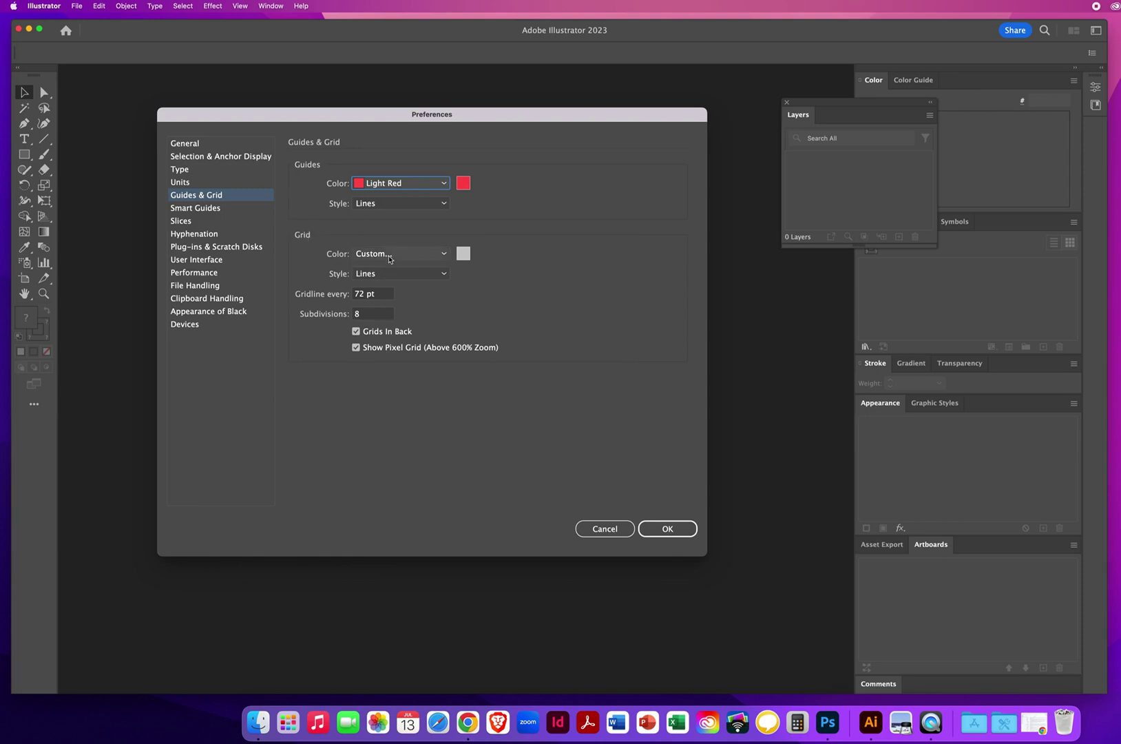
pyautogui.click(389, 255)
pyautogui.click(522, 281)
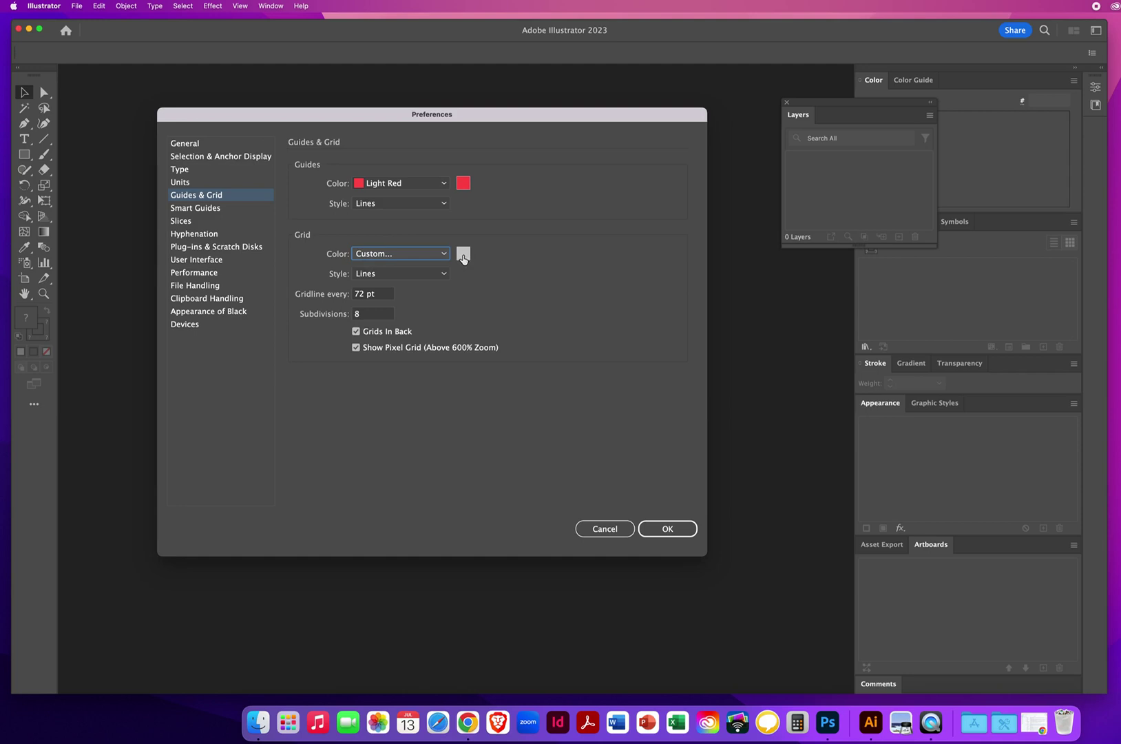
# Step: On the Smart Guides page, choose Medium Blue for the Object Guides color
pyautogui.click(228, 210)
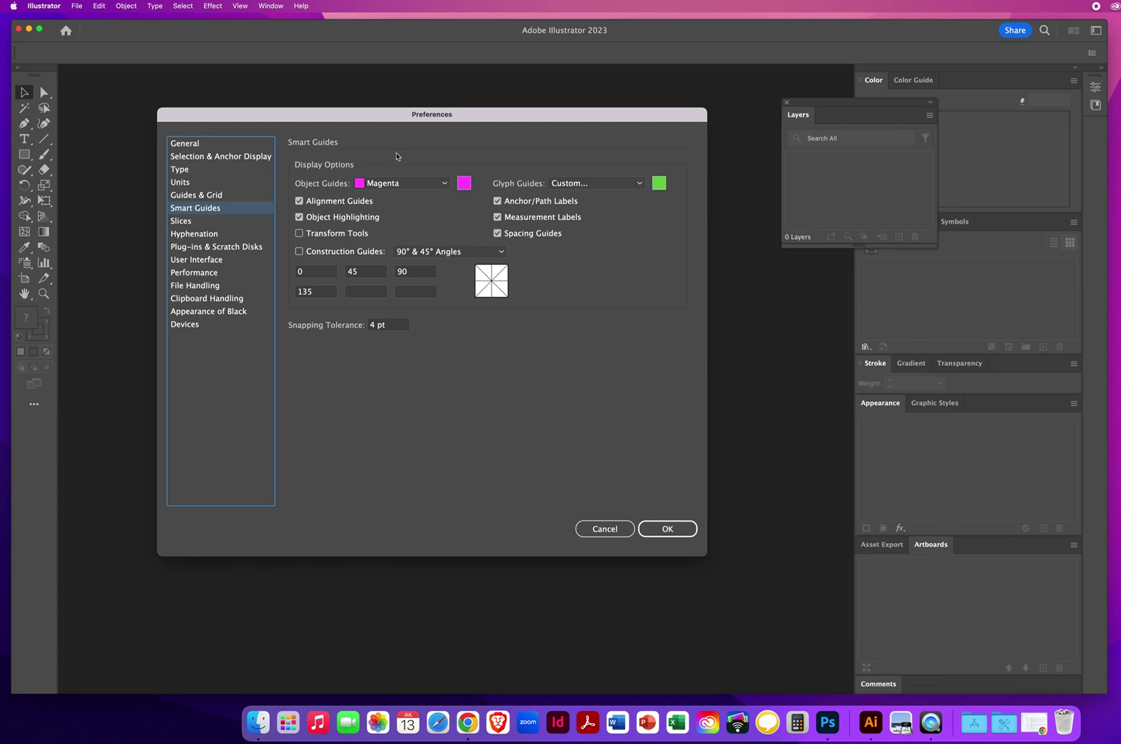
pyautogui.click(406, 184)
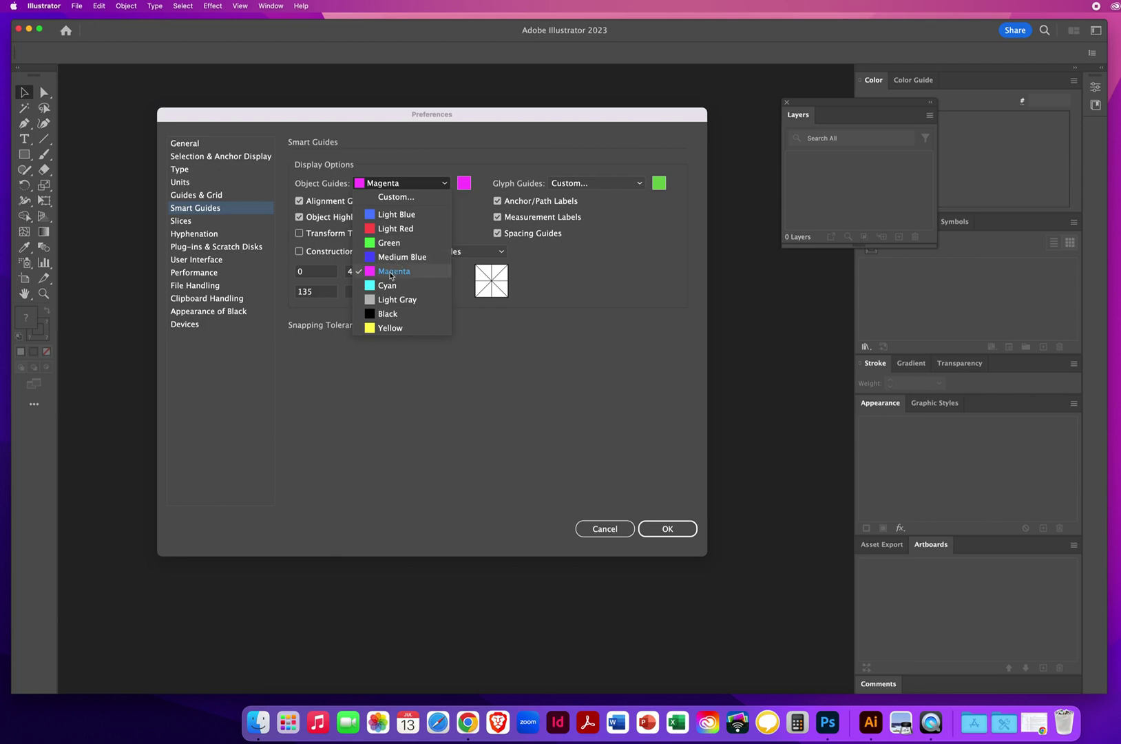
pyautogui.click(394, 260)
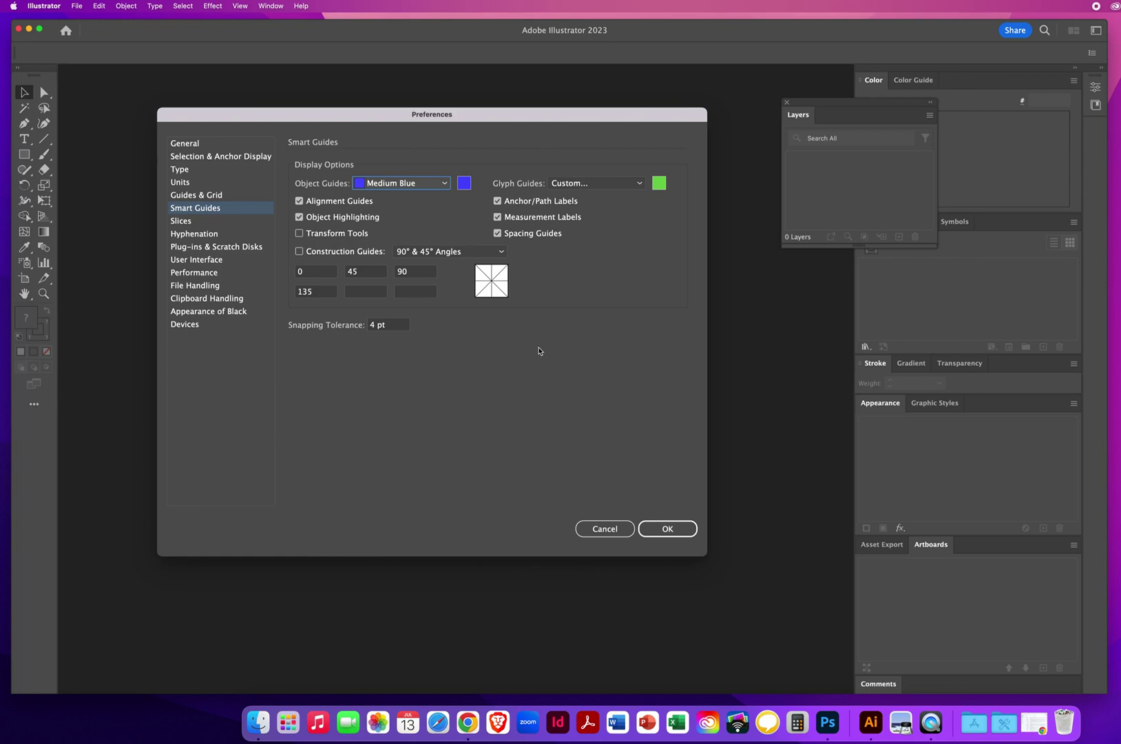
# Step: Toggle Transform Tools and Construction Guides on, then back off
pyautogui.click(299, 233)
pyautogui.click(299, 252)
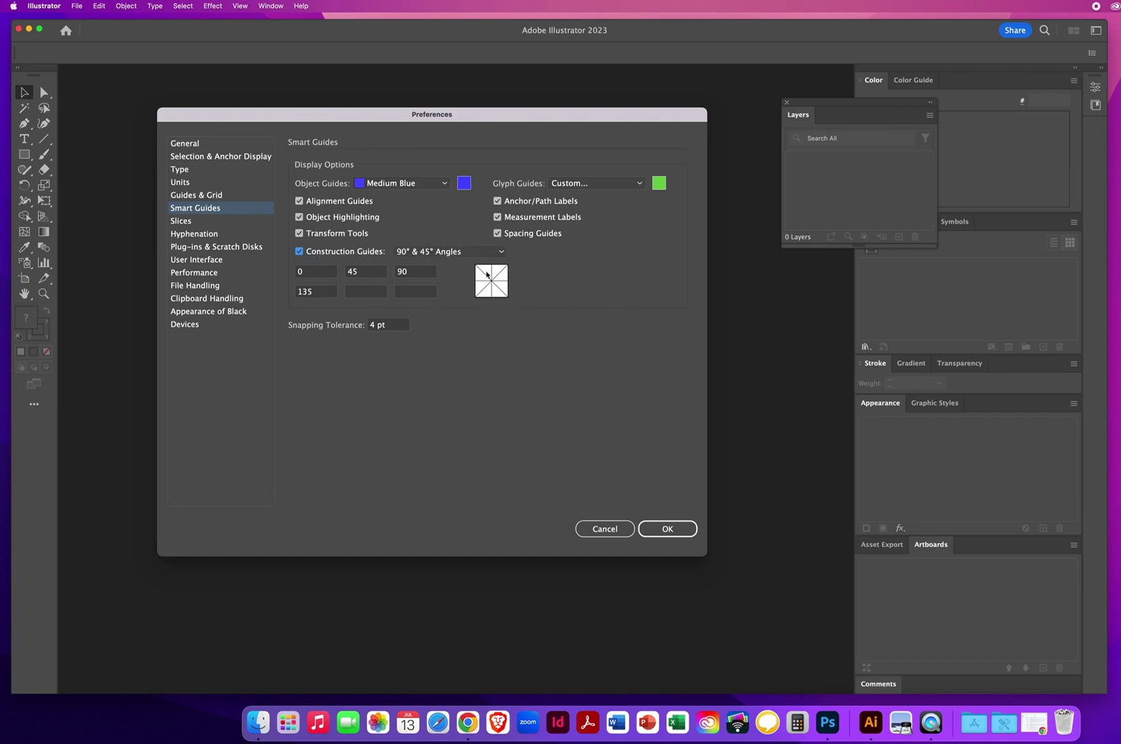
pyautogui.click(299, 252)
pyautogui.click(299, 234)
# Step: Uncheck Spacing Guides and Measurement Labels, leaving Anchor/Path Labels on
pyautogui.click(507, 235)
pyautogui.click(499, 218)
pyautogui.click(524, 207)
pyautogui.click(547, 206)
# Step: Page past Slices and Hyphenation to Plug-ins & Scratch Disks, keeping Startup as primary scratch disk
pyautogui.click(204, 224)
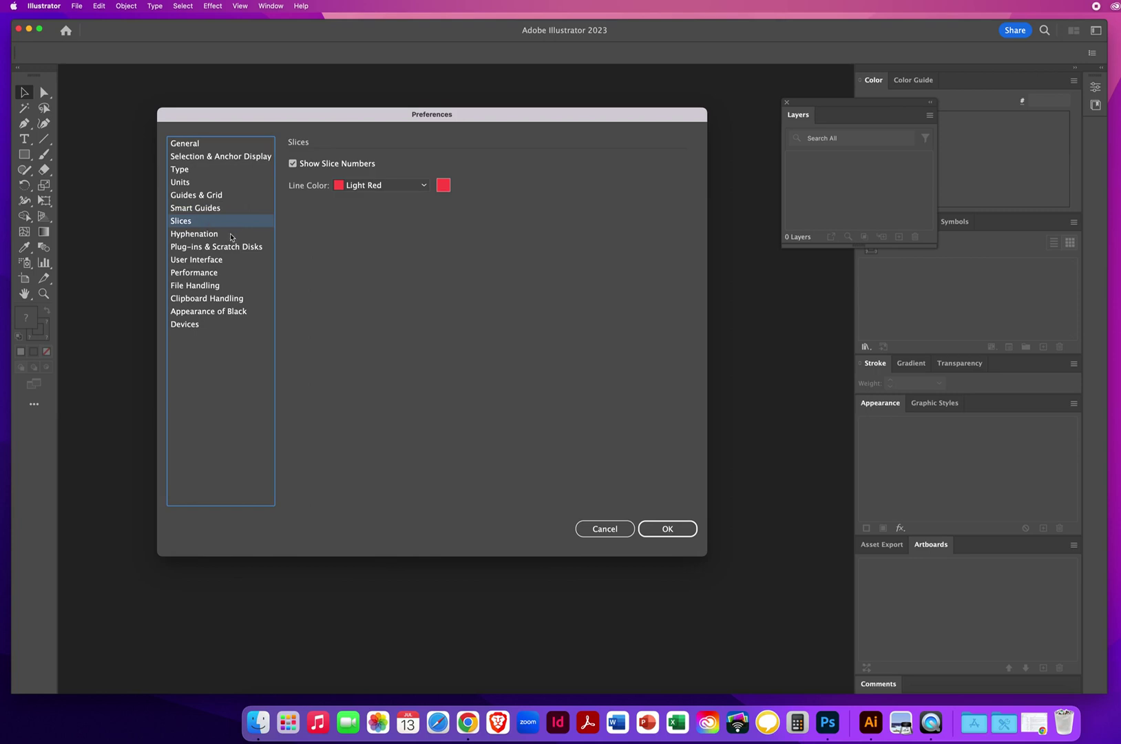
pyautogui.click(231, 235)
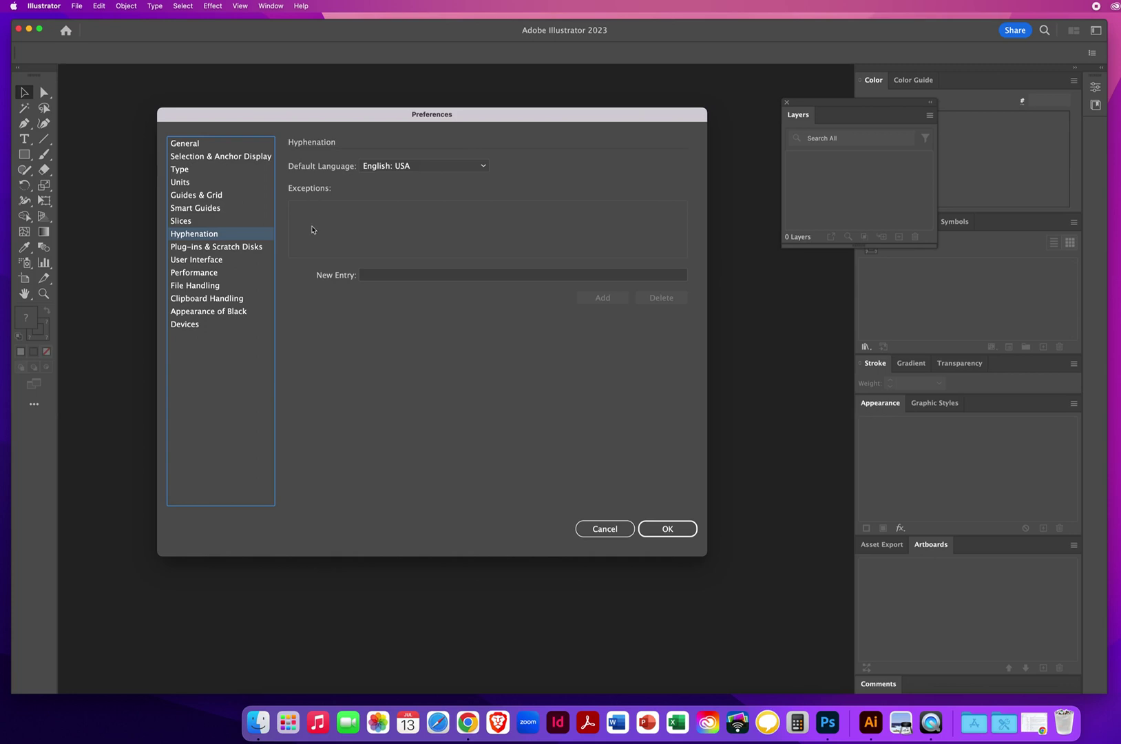
pyautogui.click(183, 248)
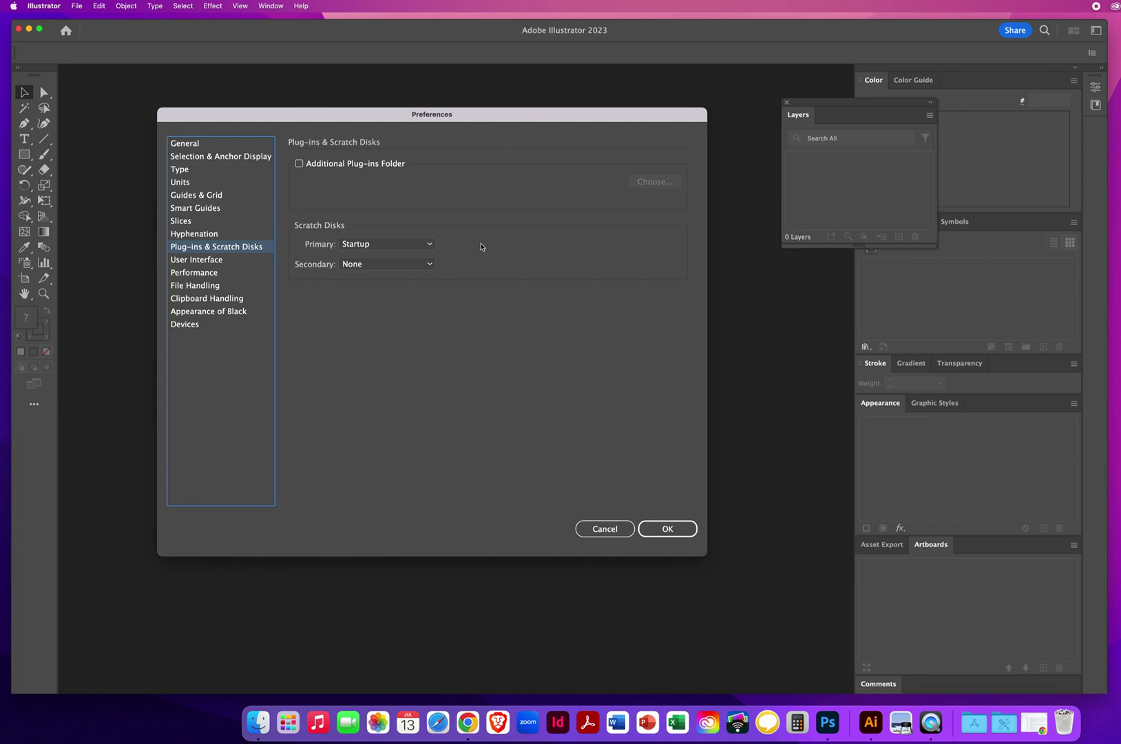
pyautogui.click(386, 246)
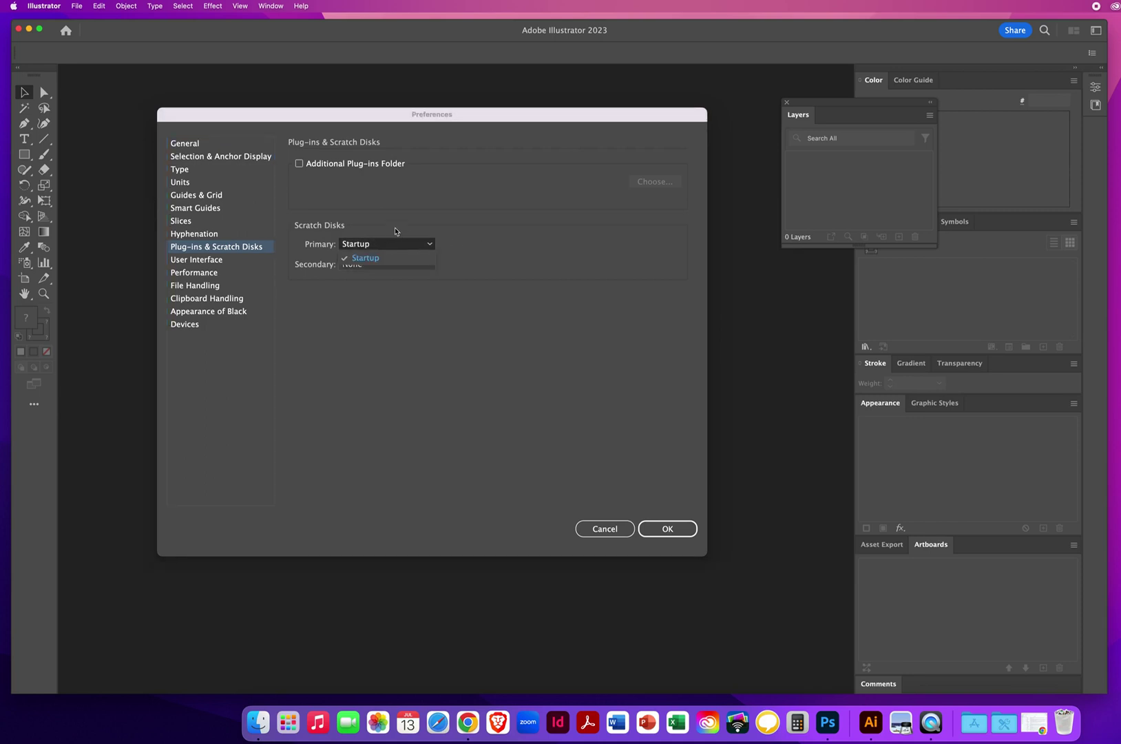
pyautogui.click(397, 231)
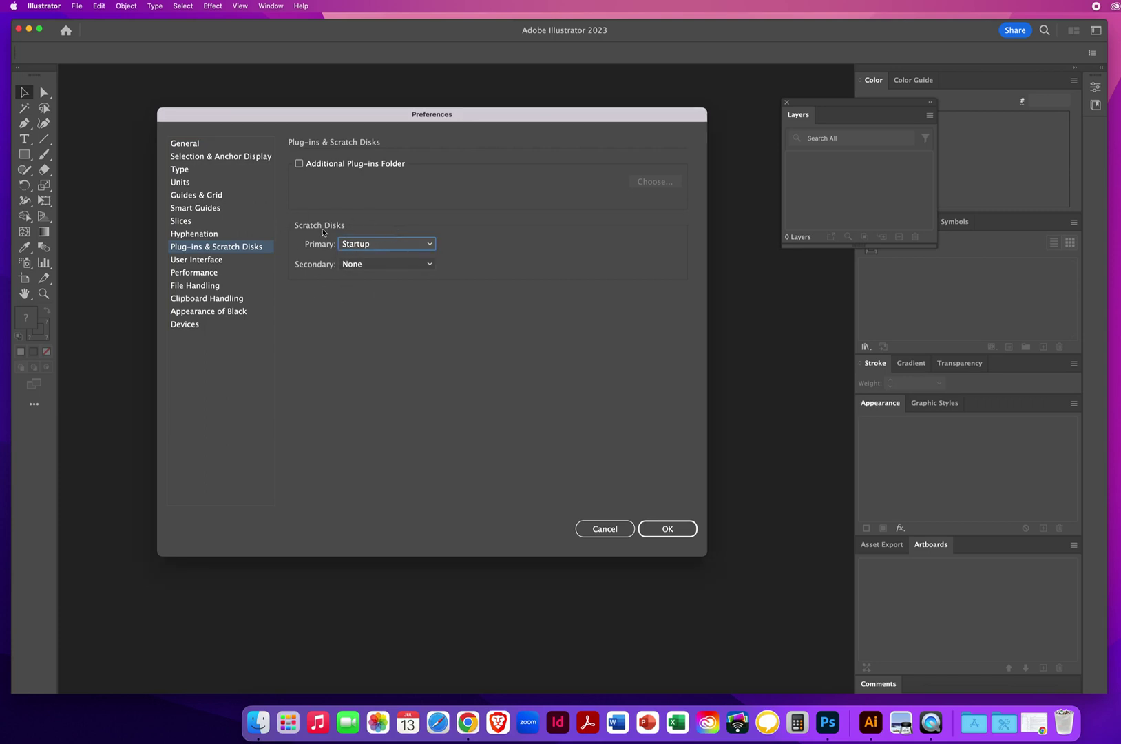
pyautogui.click(231, 263)
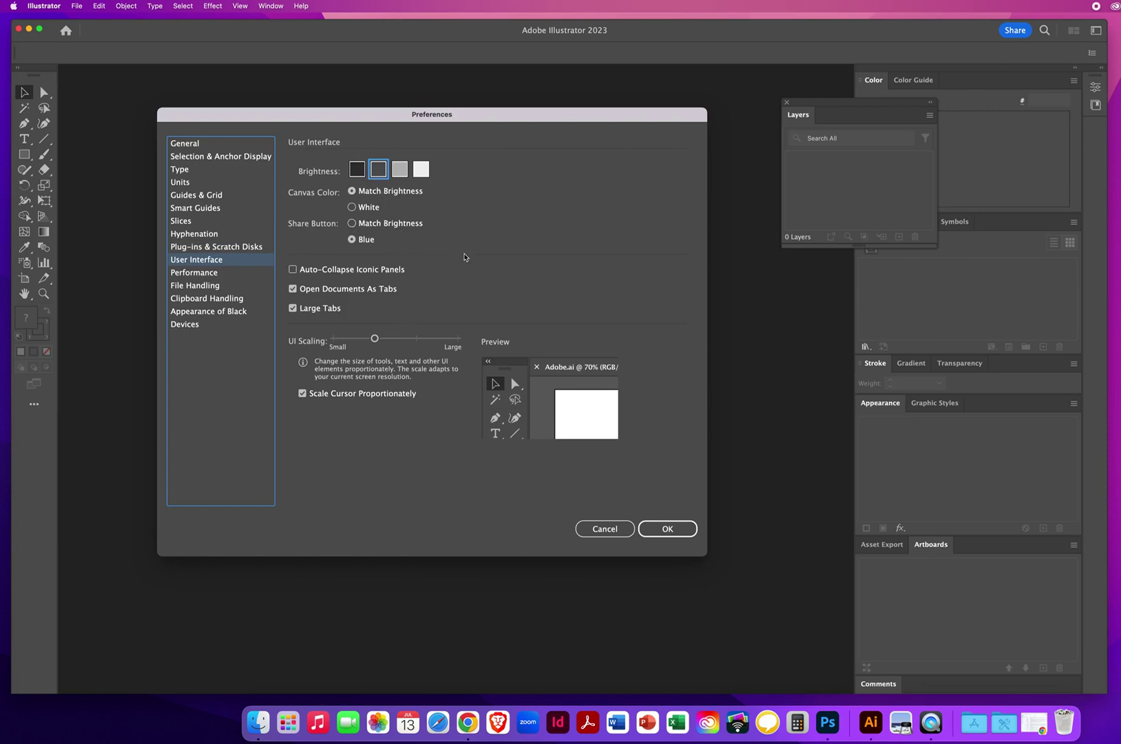
pyautogui.click(421, 169)
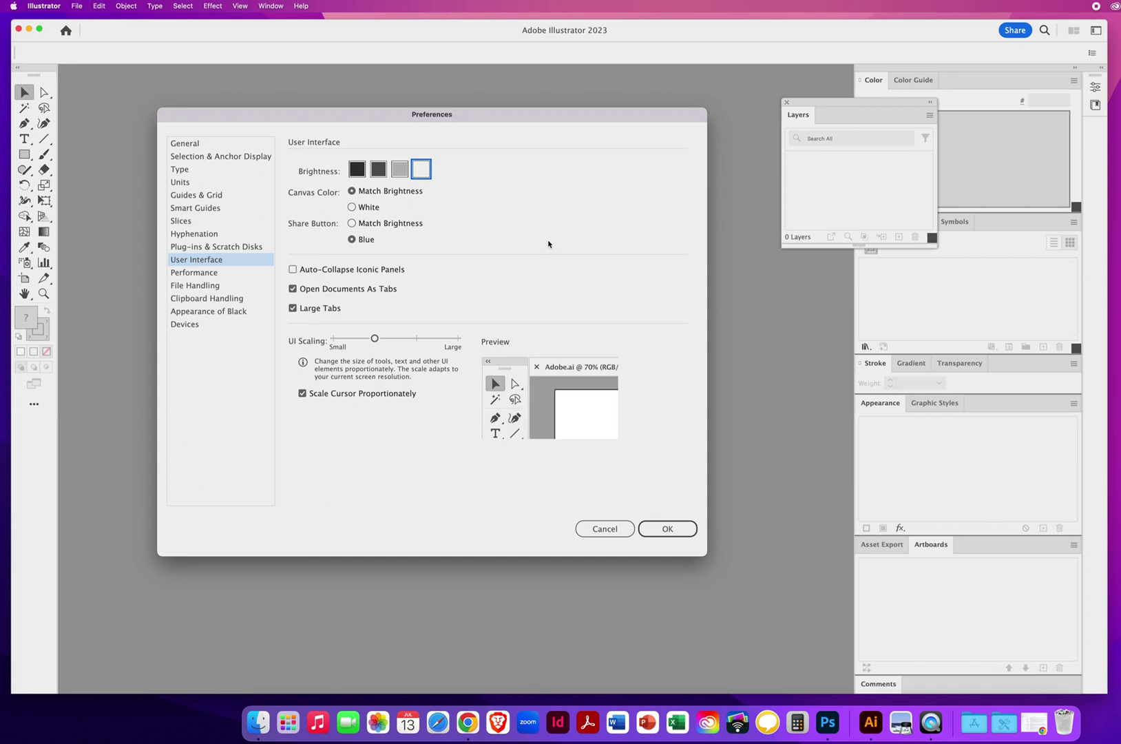
pyautogui.click(399, 169)
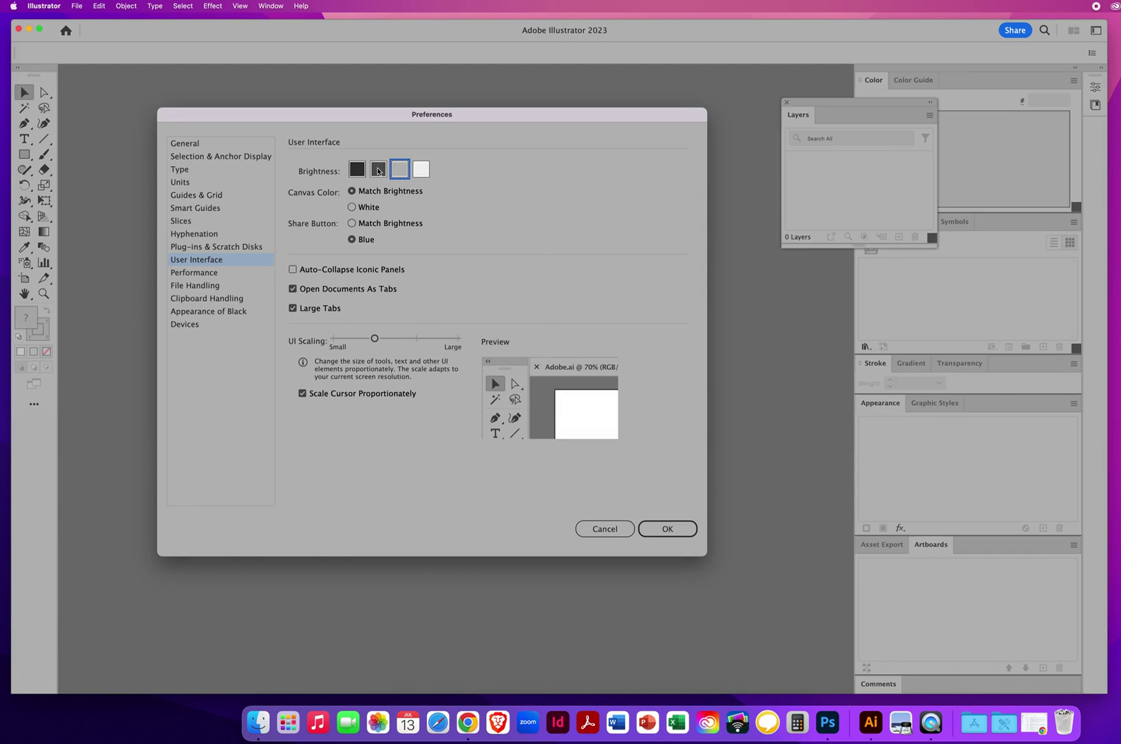
pyautogui.click(378, 170)
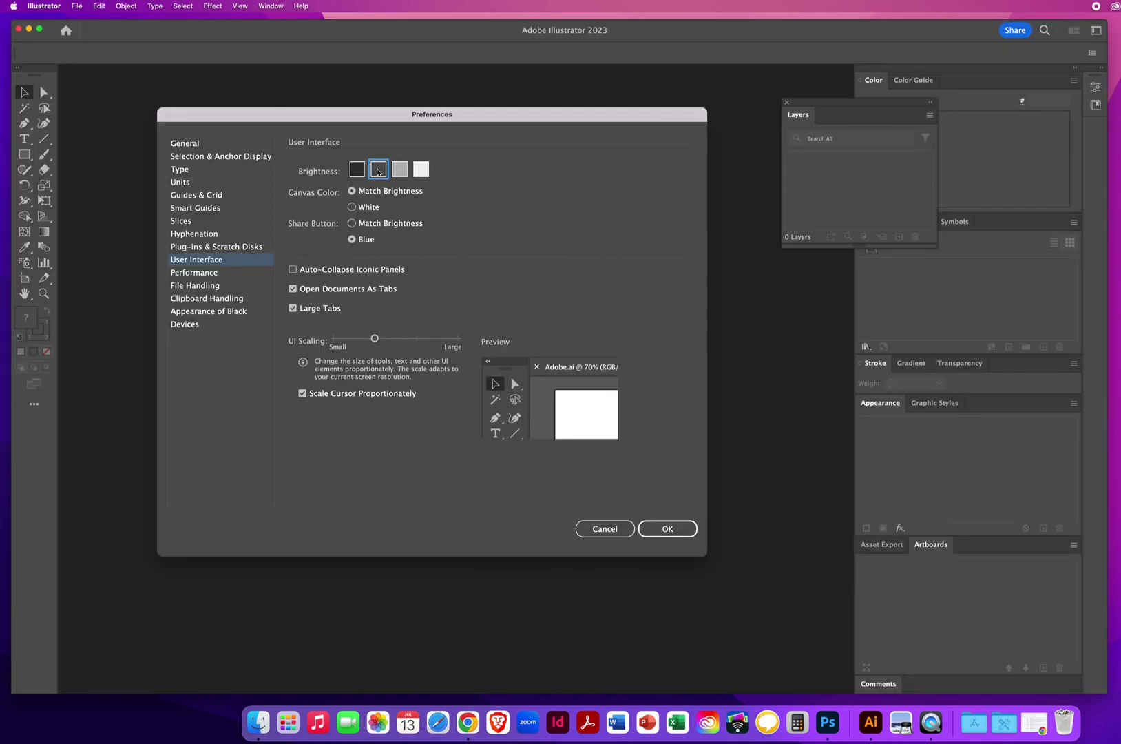
pyautogui.click(356, 170)
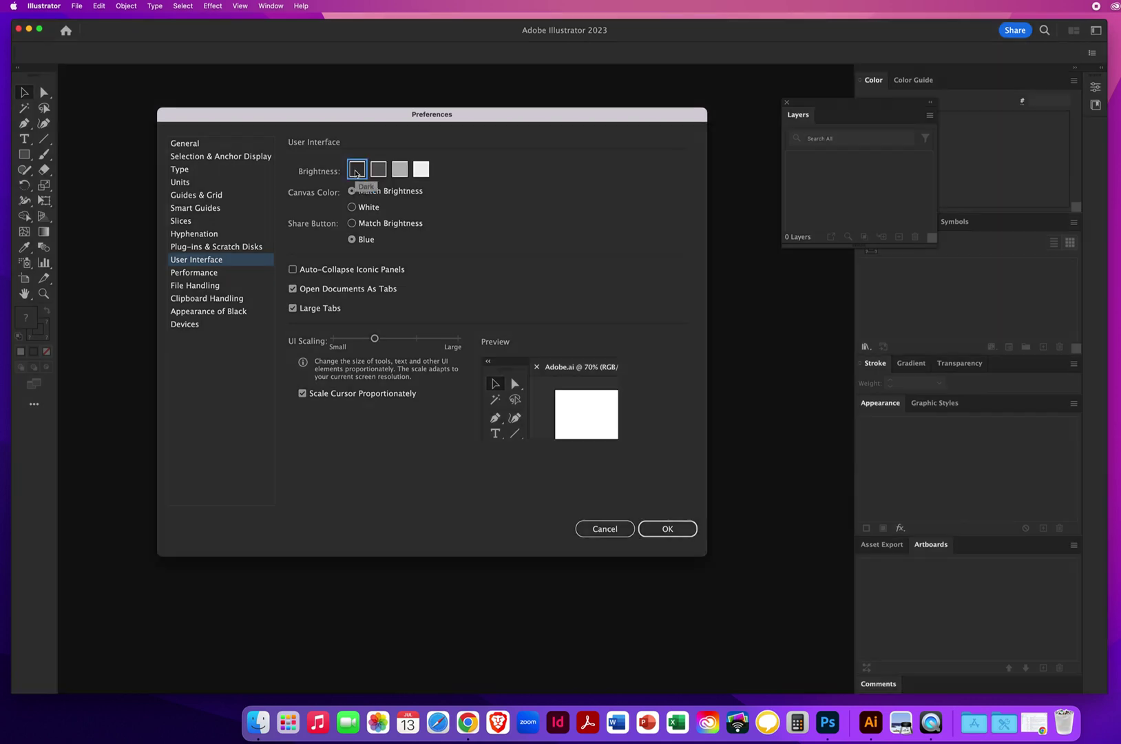
pyautogui.click(379, 170)
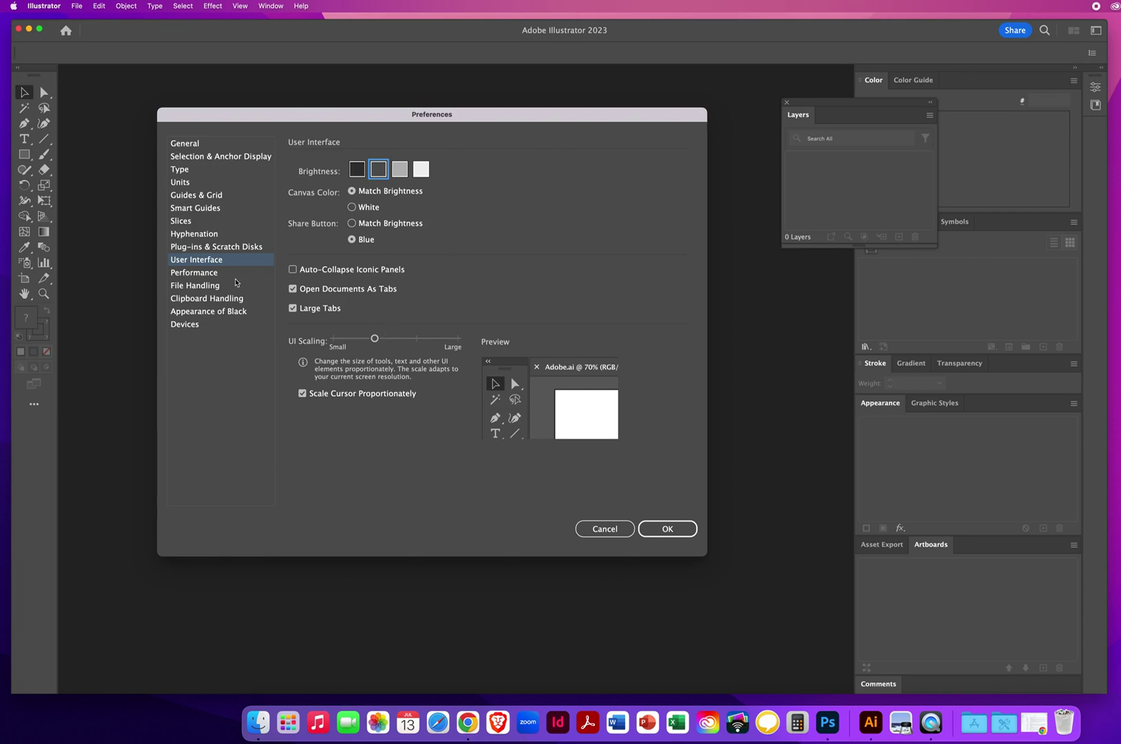
# Step: Uncheck GPU Performance on the Performance page, then go to File Handling preferences
pyautogui.click(231, 275)
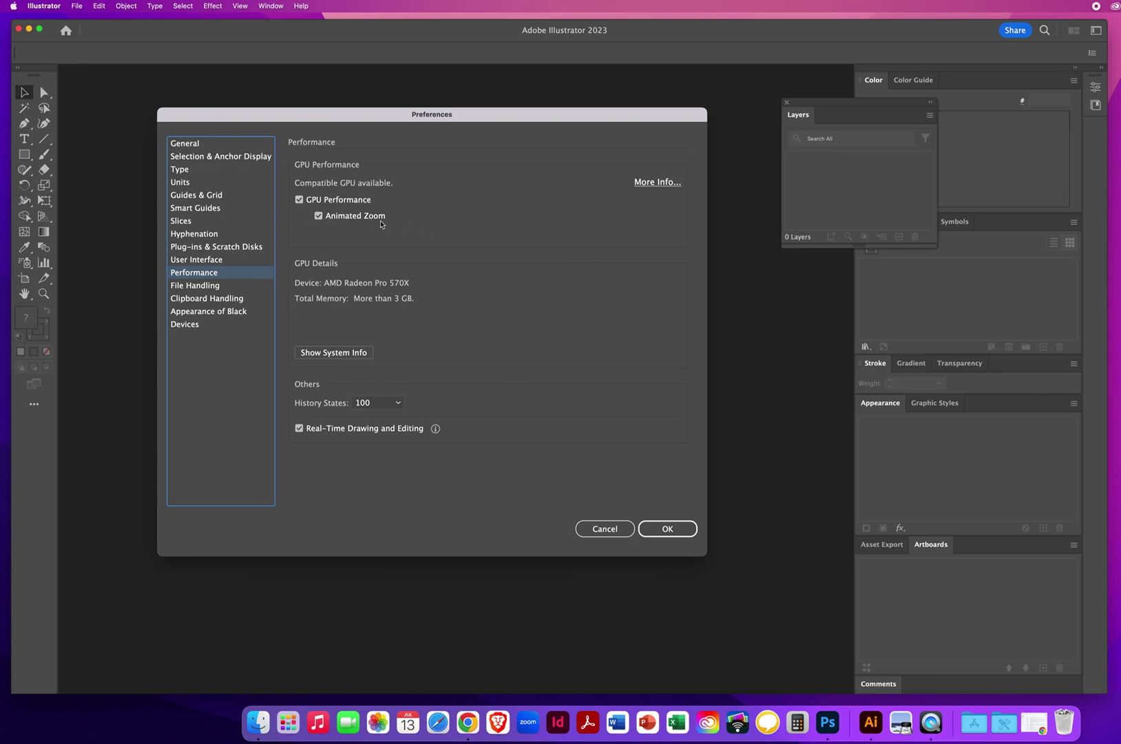
pyautogui.click(300, 200)
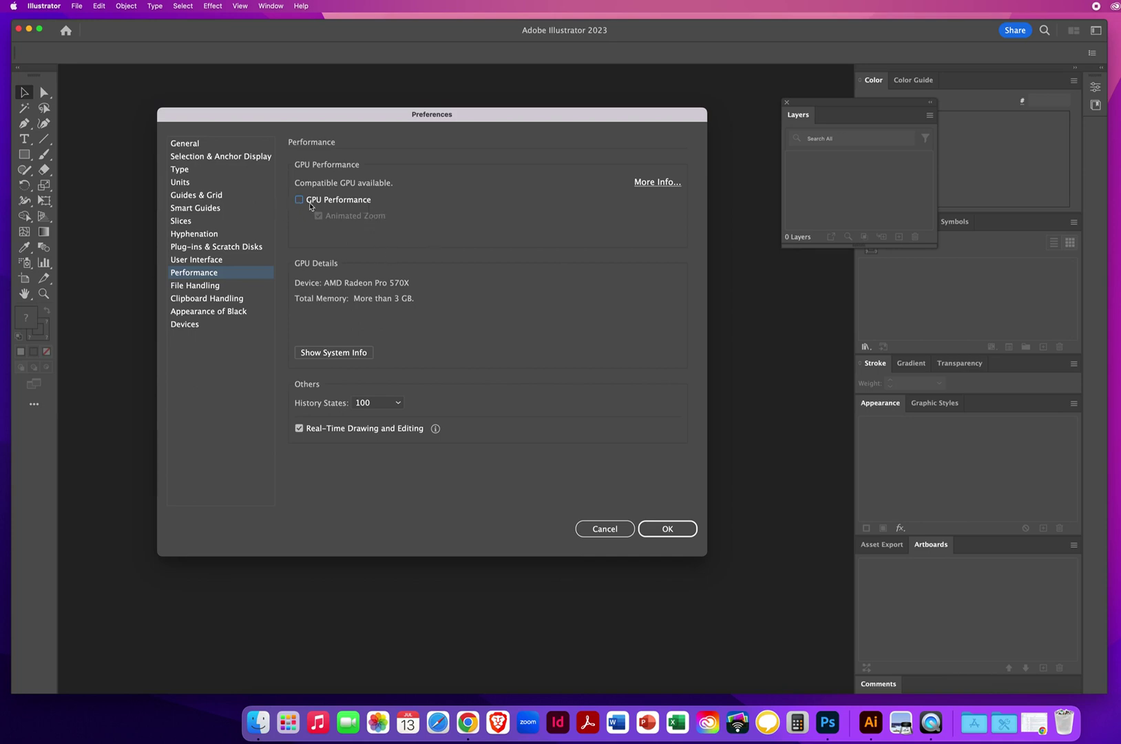
pyautogui.click(210, 287)
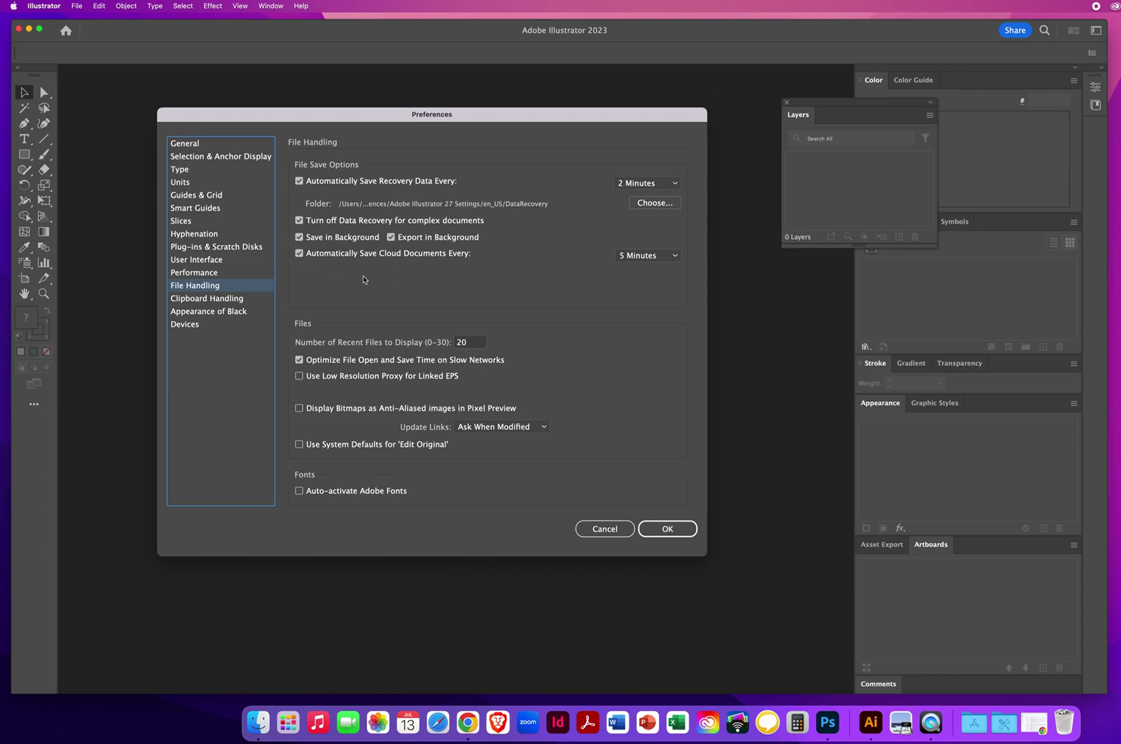
# Step: Show the Clipboard Handling page with Include SVG Code and PDF enabled, AICB off
pyautogui.click(184, 303)
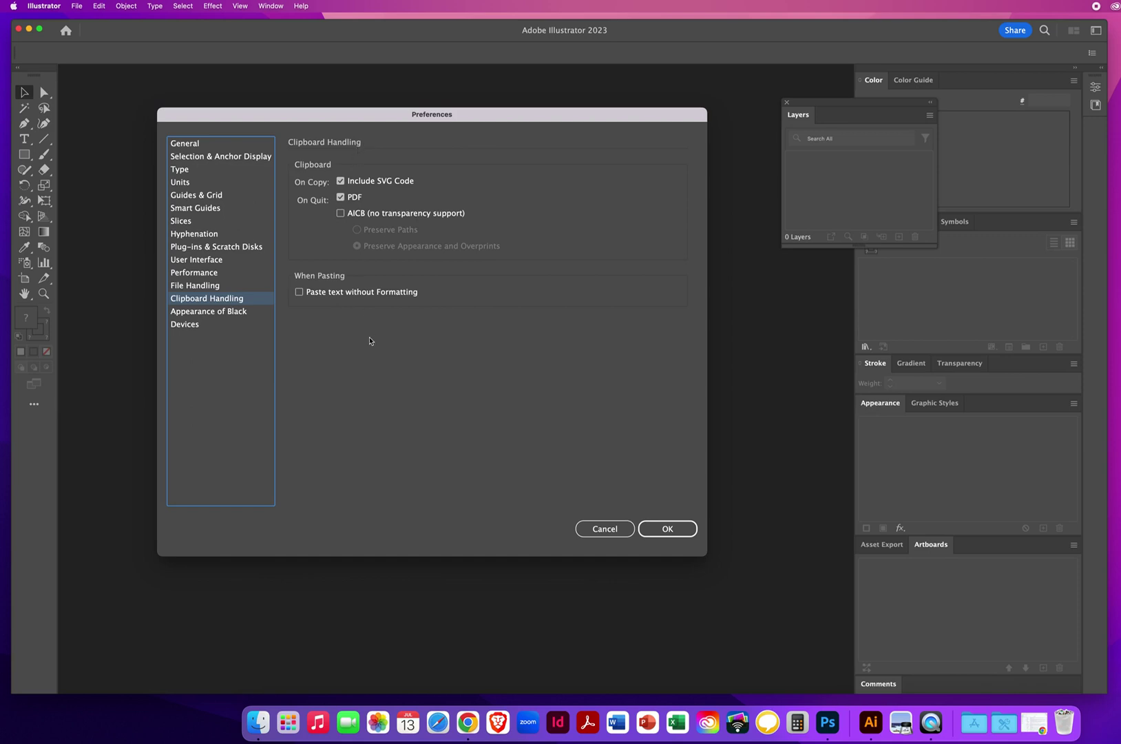
# Step: Show the Appearance of Black page, where blacks display and export as Rich Black
pyautogui.click(194, 313)
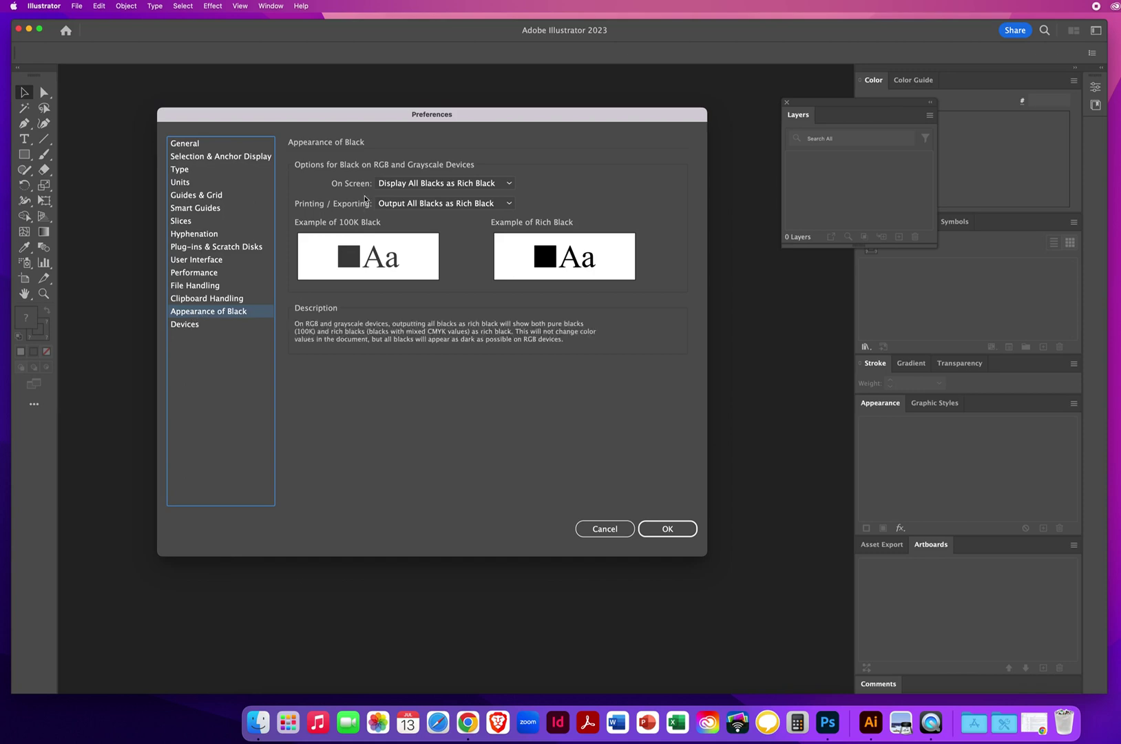
pyautogui.moveTo(336, 183)
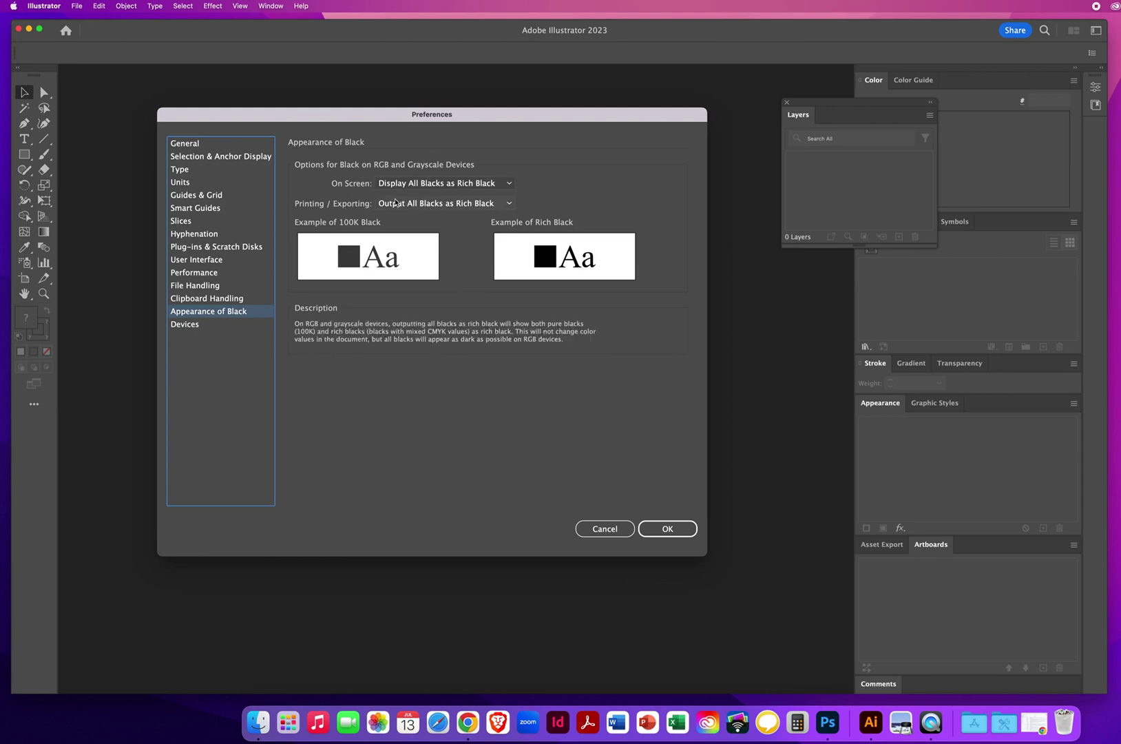
# Step: Browse the Devices, General and Selection & Anchor Display pages, ending on Type preferences
pyautogui.click(206, 326)
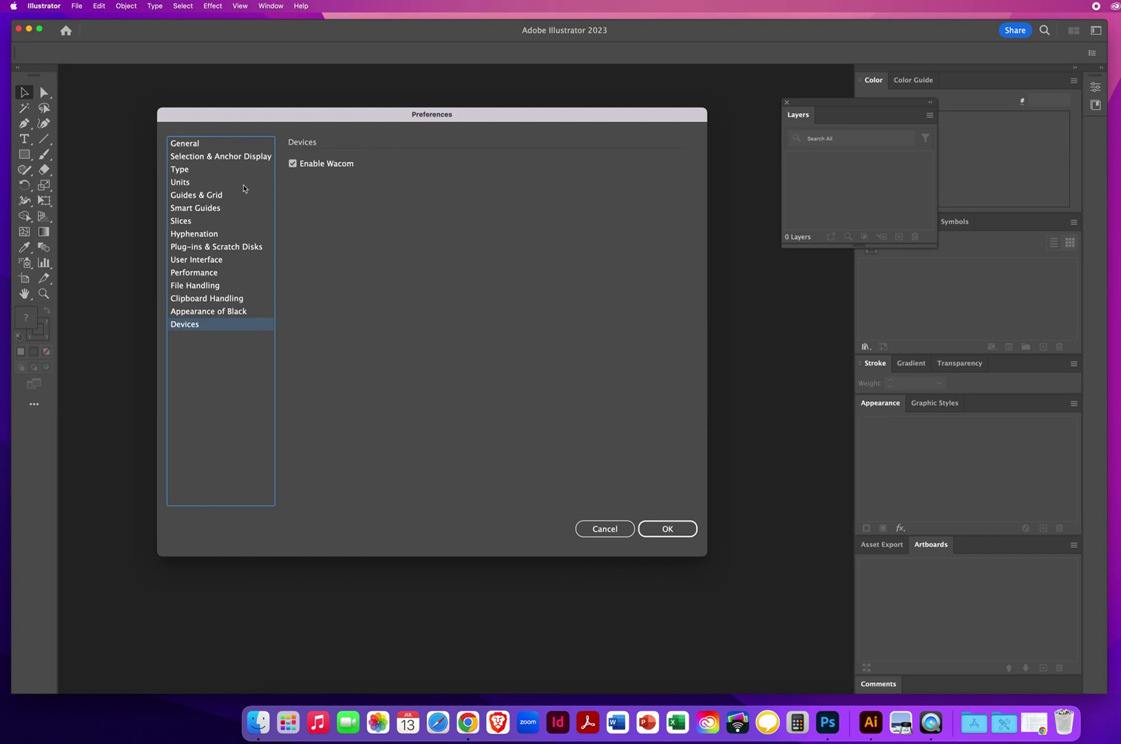
pyautogui.click(210, 145)
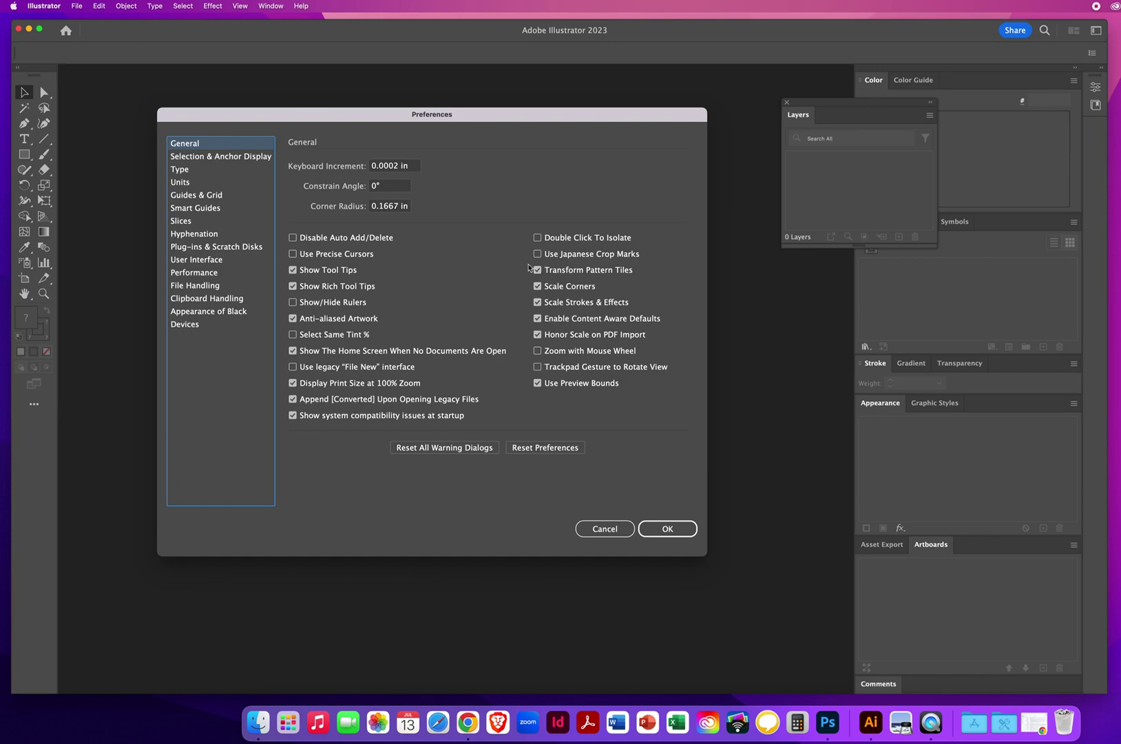
pyautogui.click(207, 159)
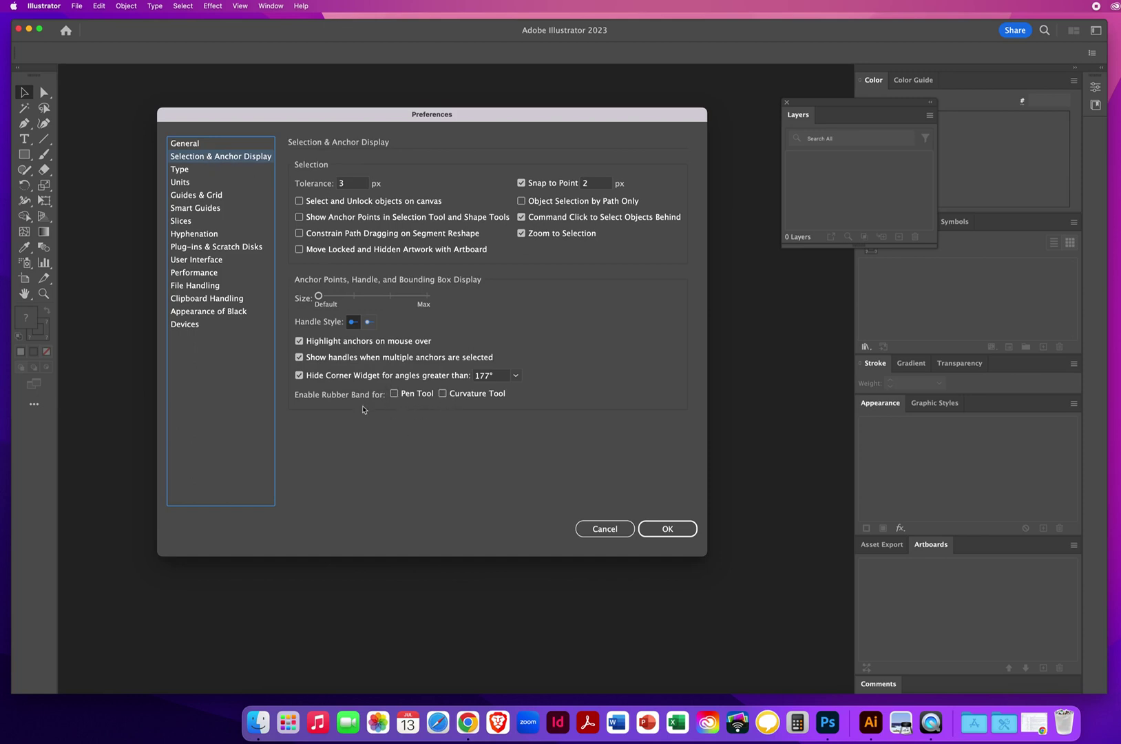
pyautogui.click(195, 171)
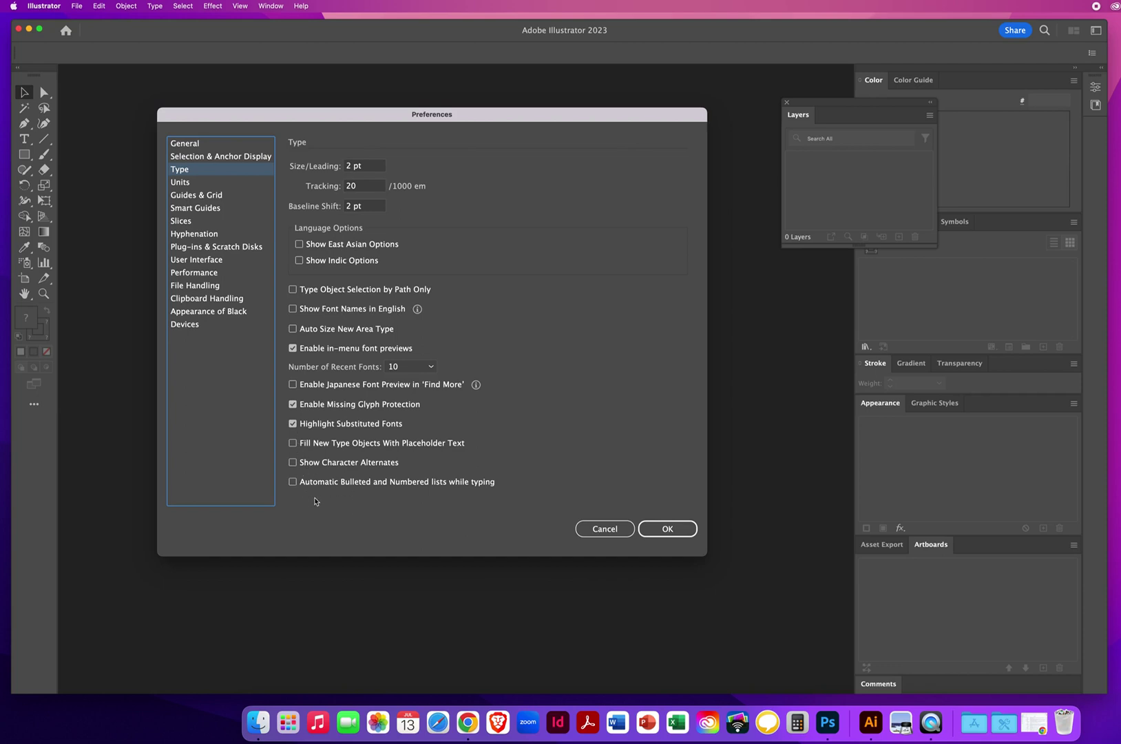
# Step: Review Units and Guides & Grid, then keep Medium Blue as the Smart Guides object guide colour
pyautogui.click(201, 182)
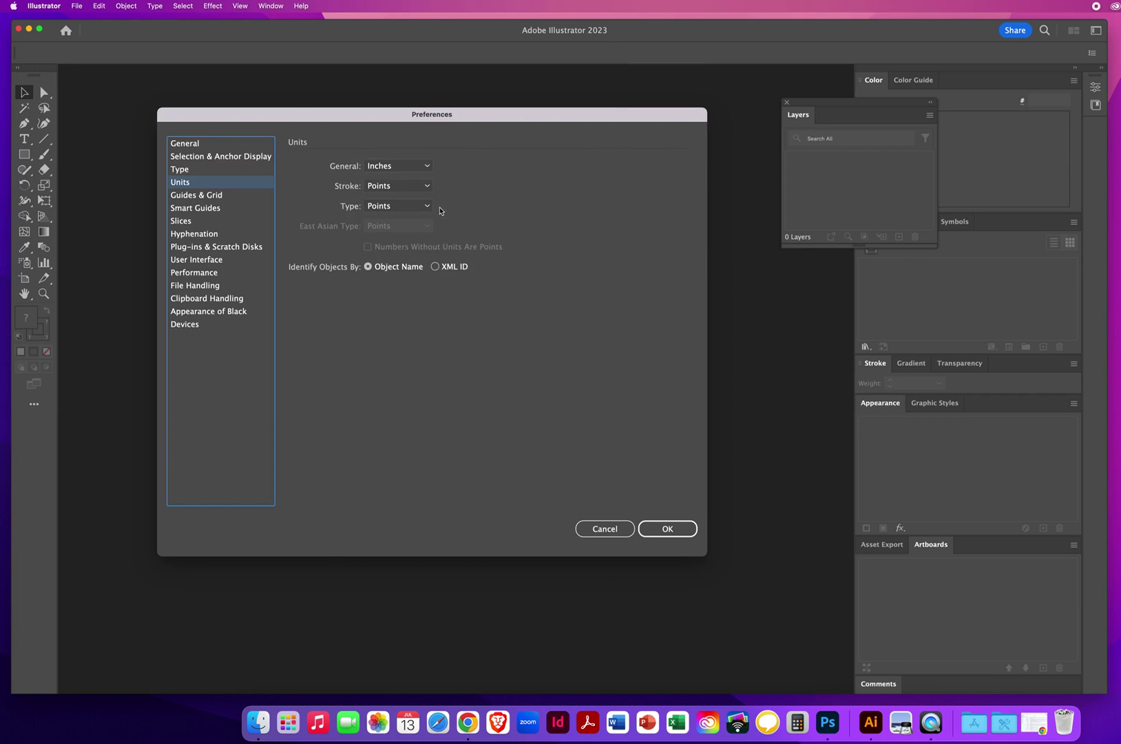
pyautogui.click(227, 198)
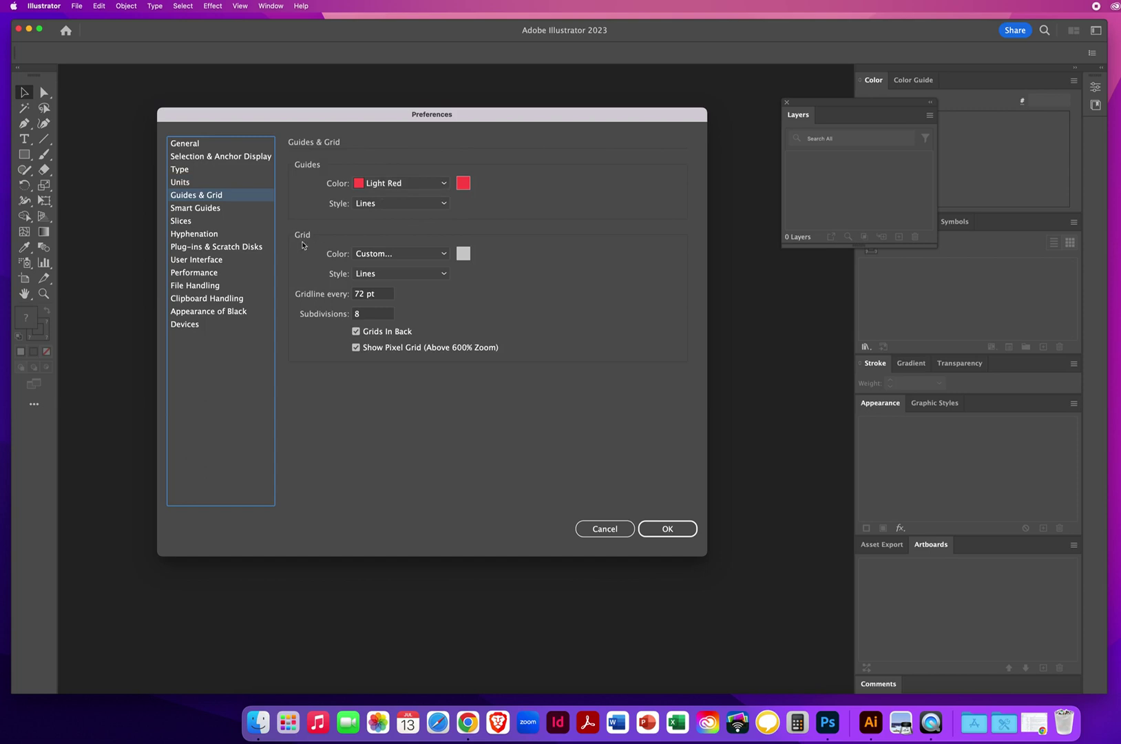
pyautogui.click(233, 208)
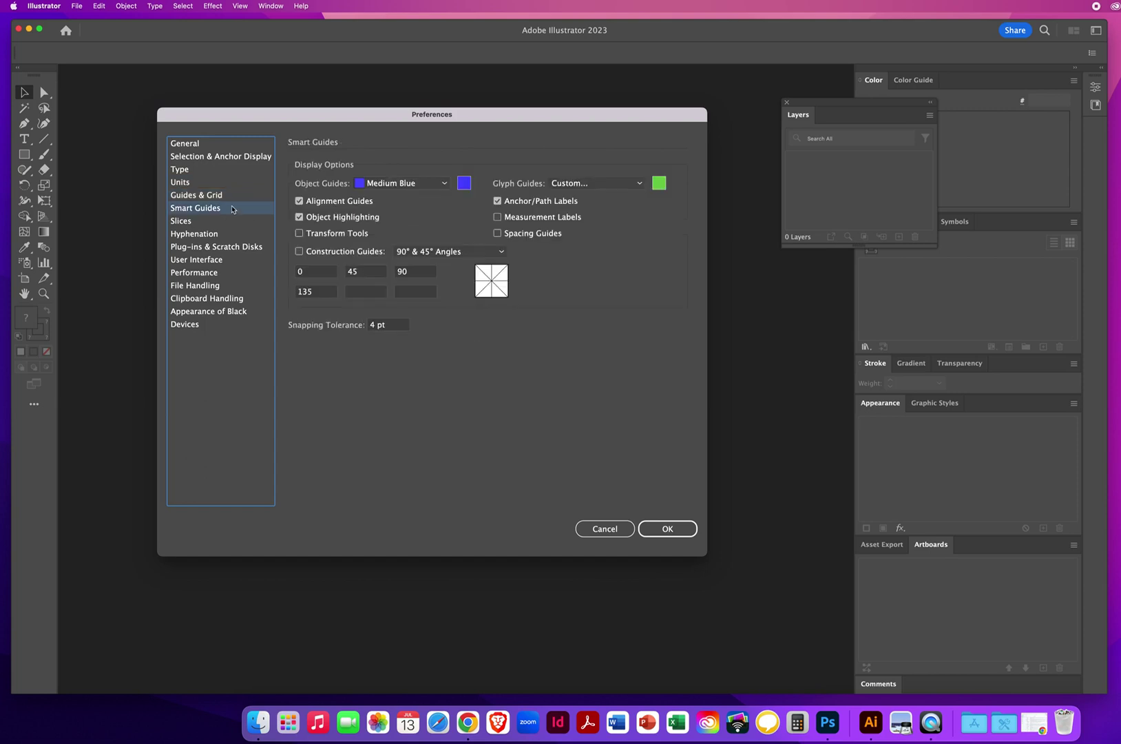
pyautogui.click(400, 183)
pyautogui.click(390, 257)
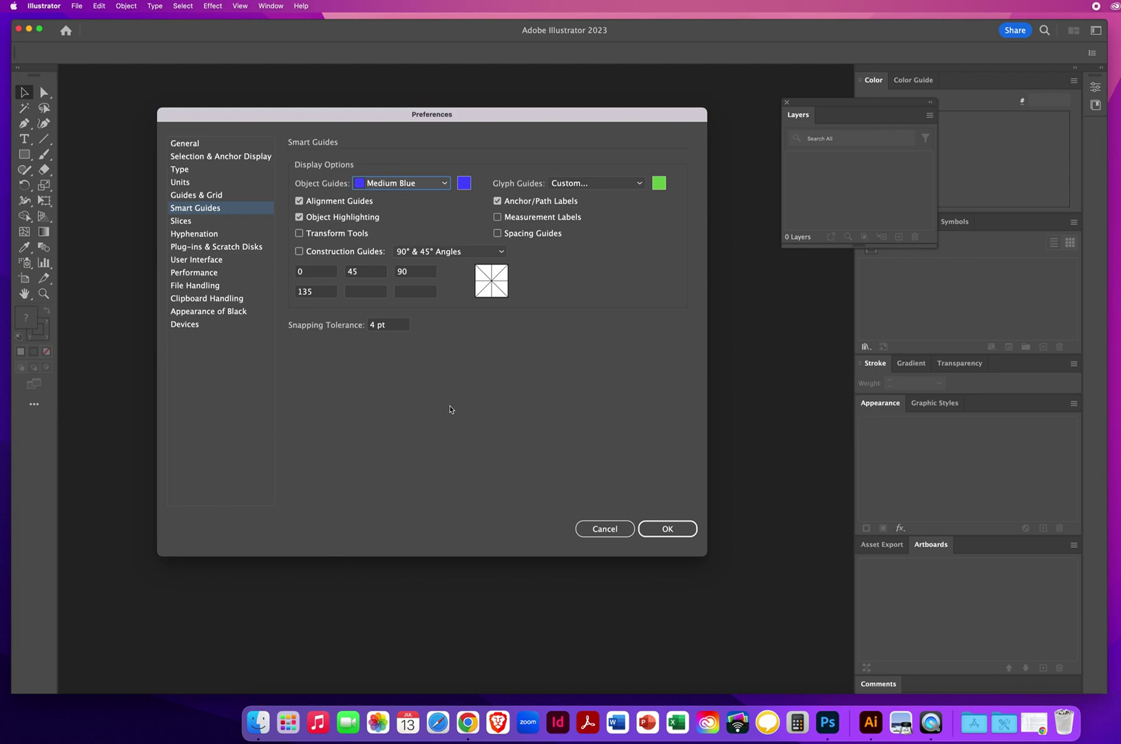
# Step: Step through Slices to File Handling pages, then accept the Preferences with OK
pyautogui.click(206, 222)
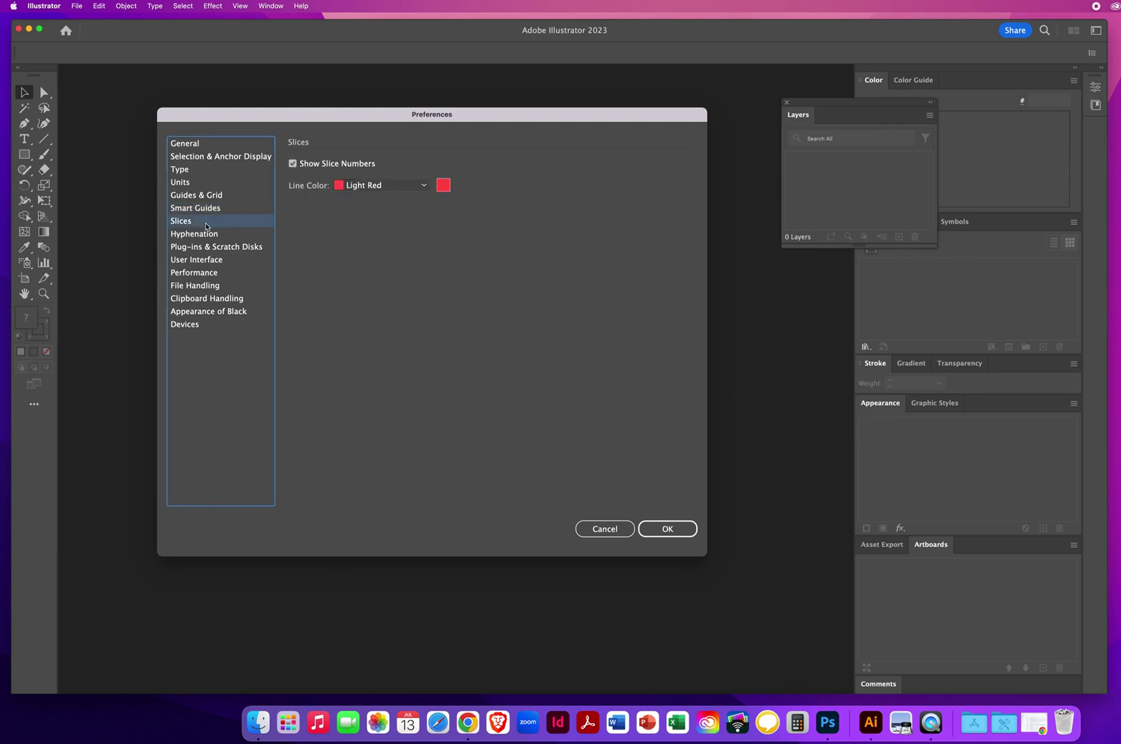
pyautogui.click(239, 235)
pyautogui.click(244, 247)
pyautogui.click(238, 260)
pyautogui.click(232, 274)
pyautogui.click(236, 287)
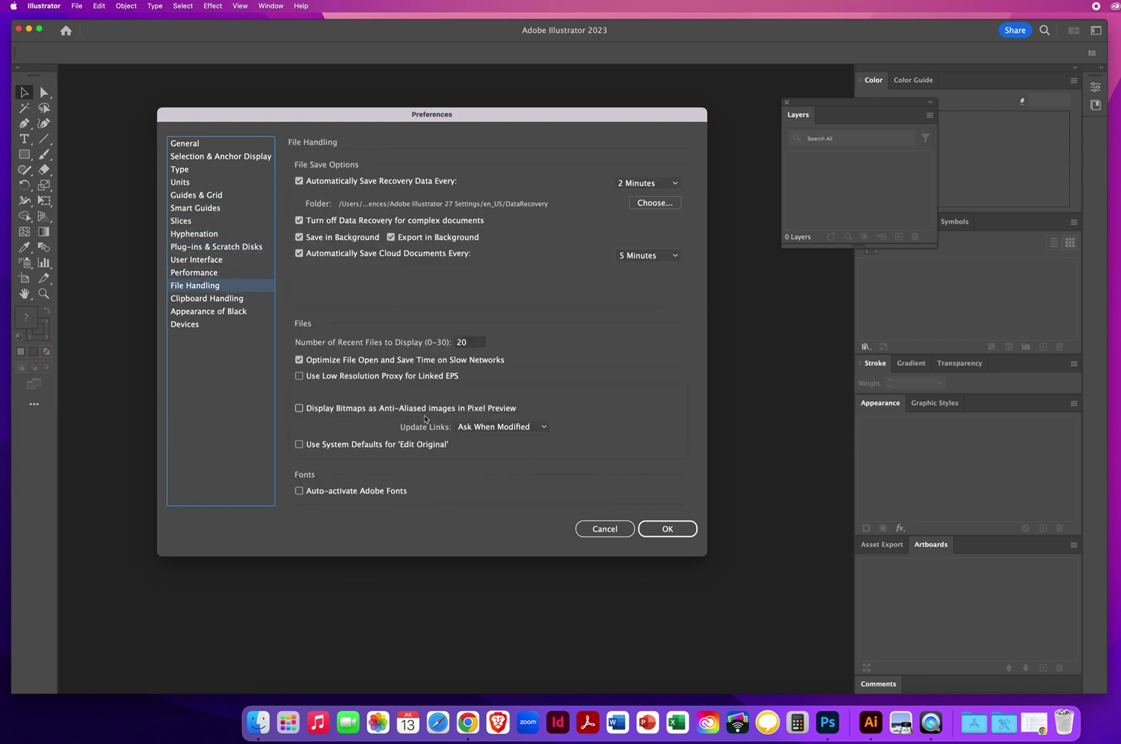
pyautogui.click(669, 528)
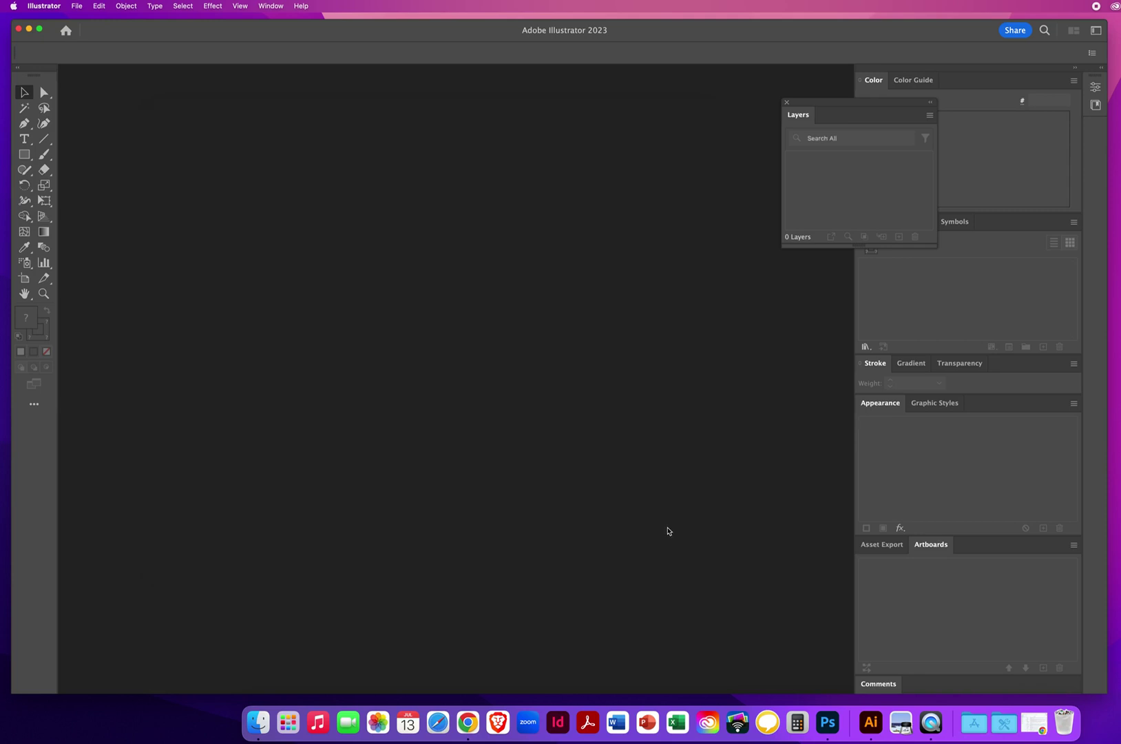